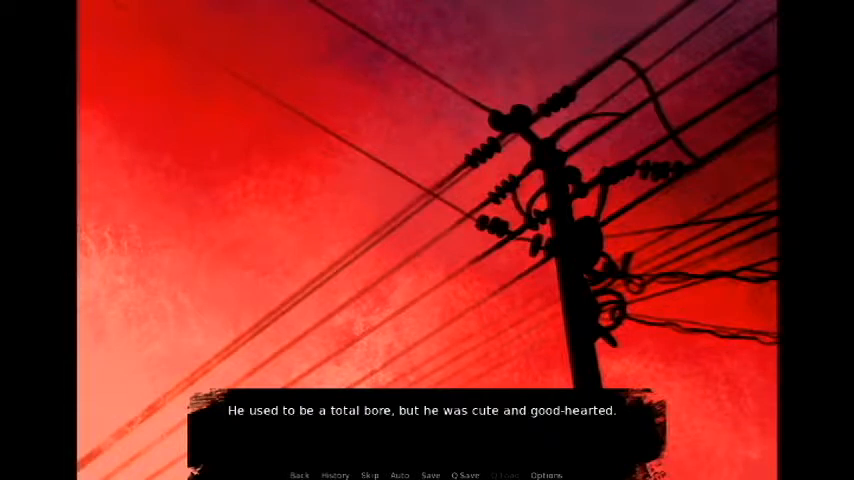
Advance the narration about helping friends, the good guy leaving, his decrepit flat and rich parents.
{"action": "key", "text": "space"}
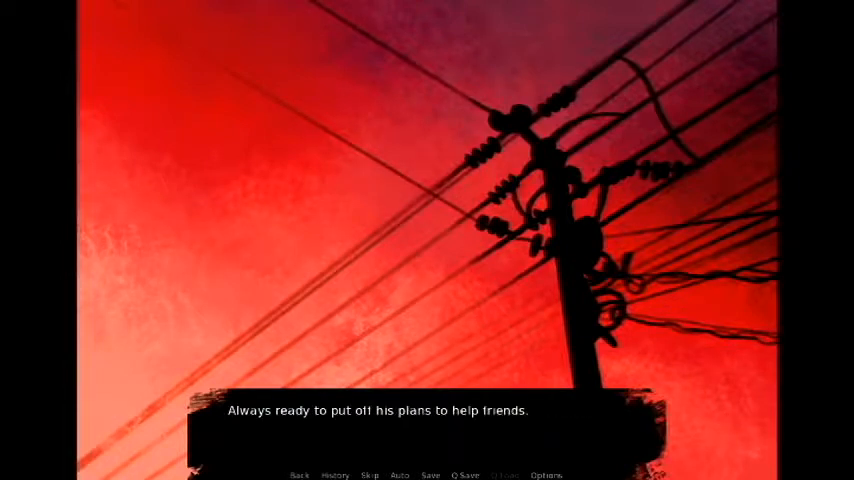
{"action": "key", "text": "space"}
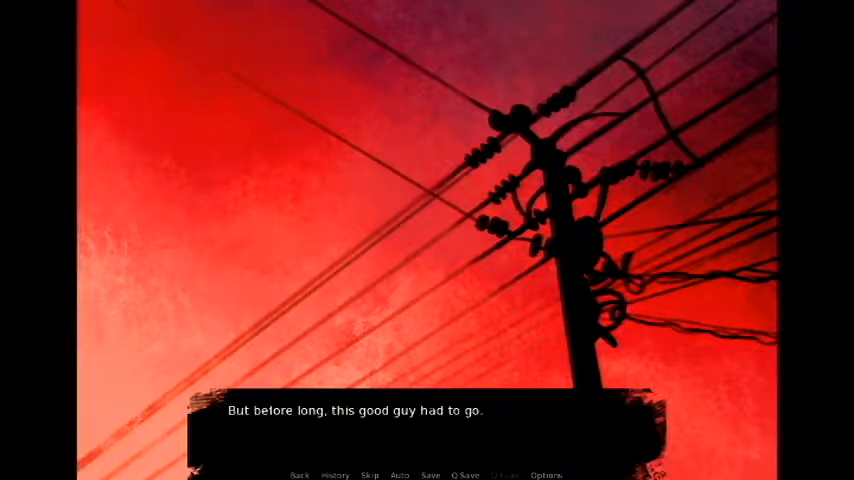
{"action": "key", "text": "space"}
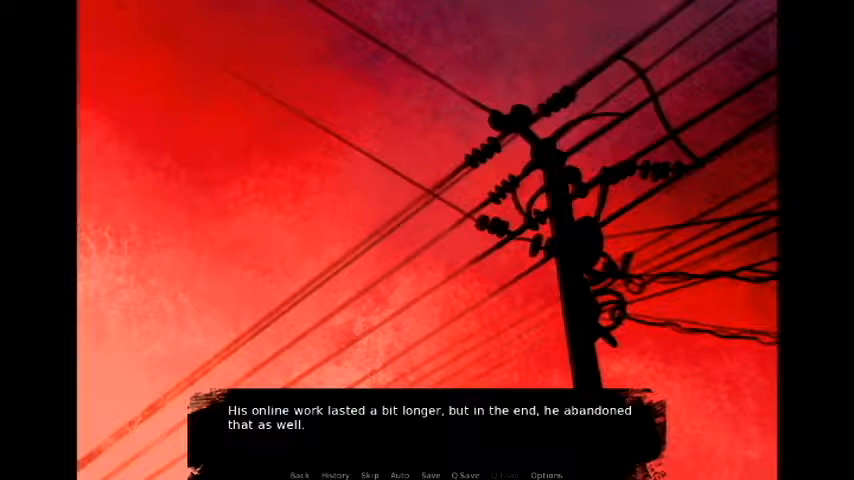
{"action": "key", "text": "space"}
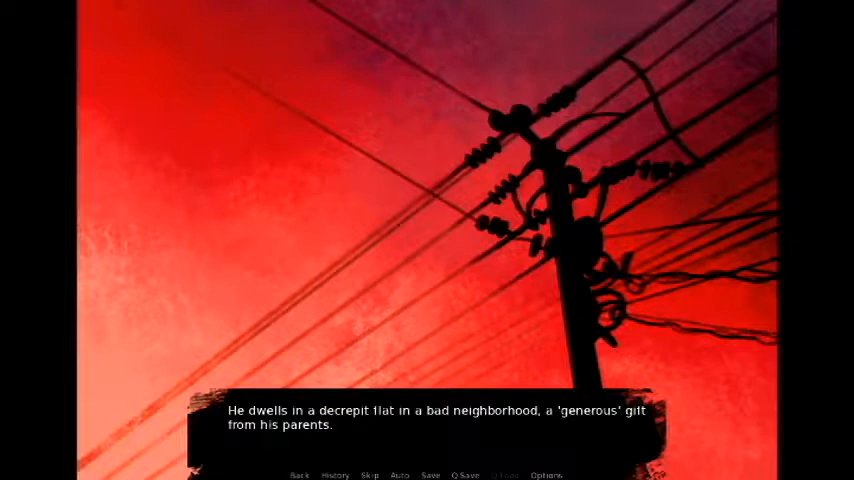
{"action": "key", "text": "space"}
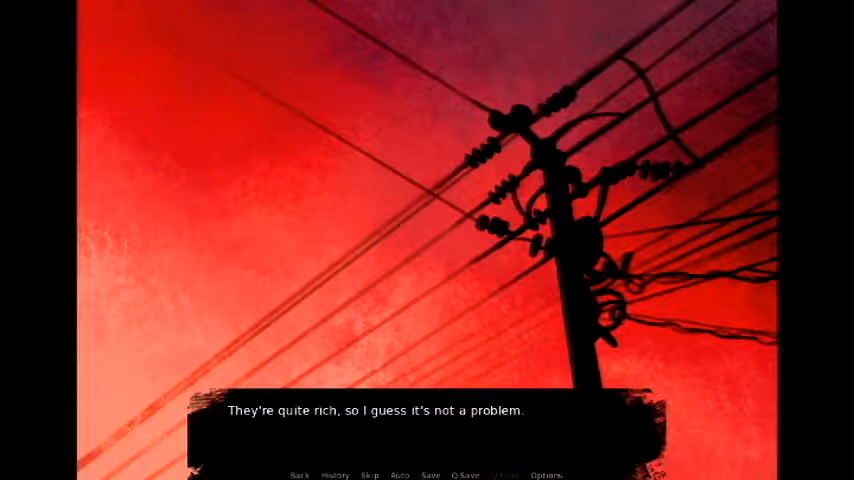
{"action": "key", "text": "space"}
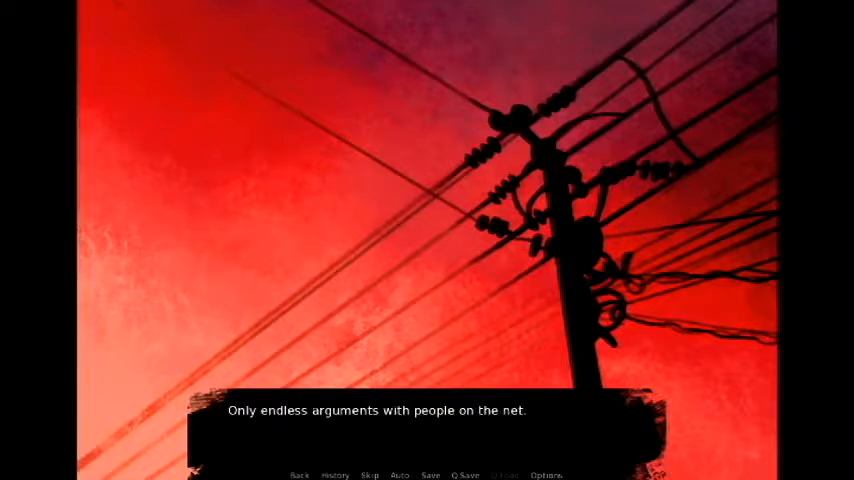
Continue through her doubts about them being people, arguing with bots and feeling responsible.
{"action": "key", "text": "space"}
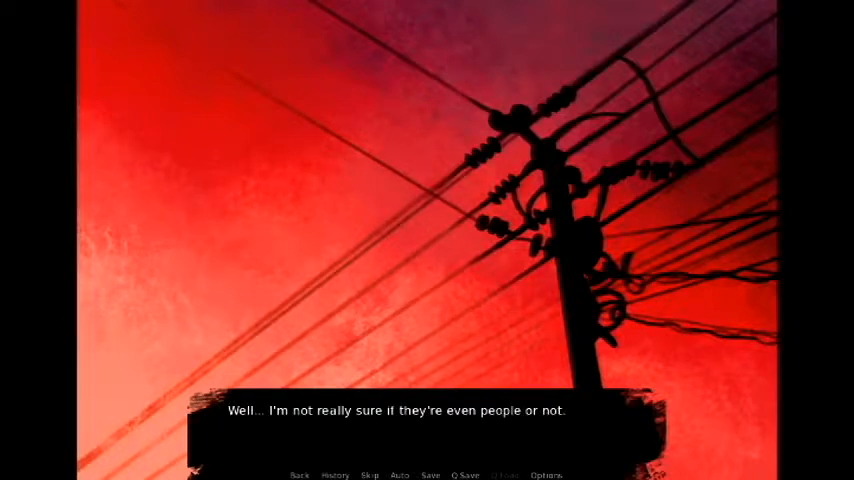
{"action": "key", "text": "space"}
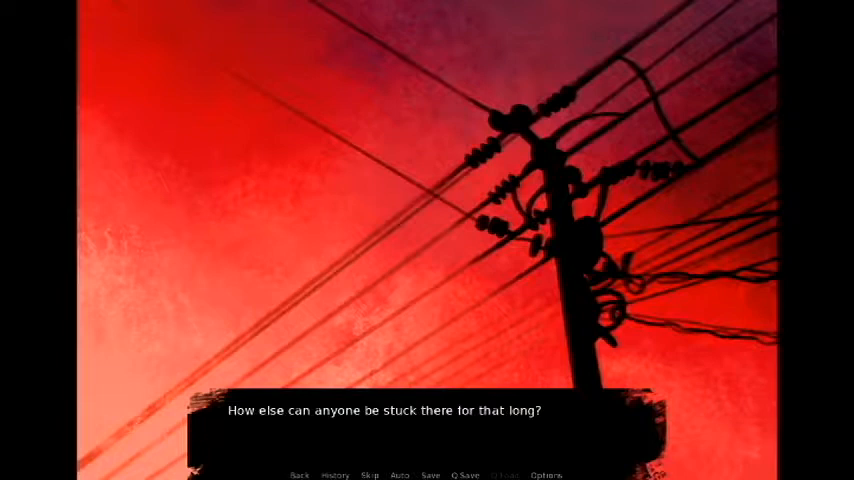
{"action": "key", "text": "space"}
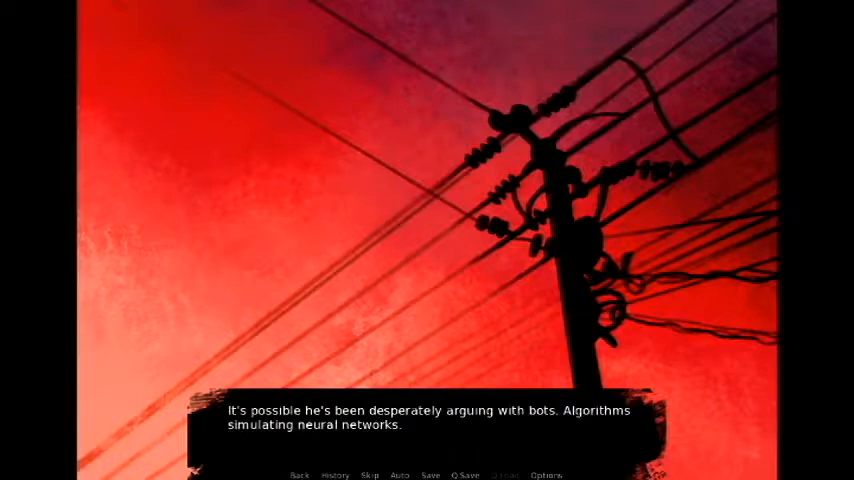
{"action": "key", "text": "space"}
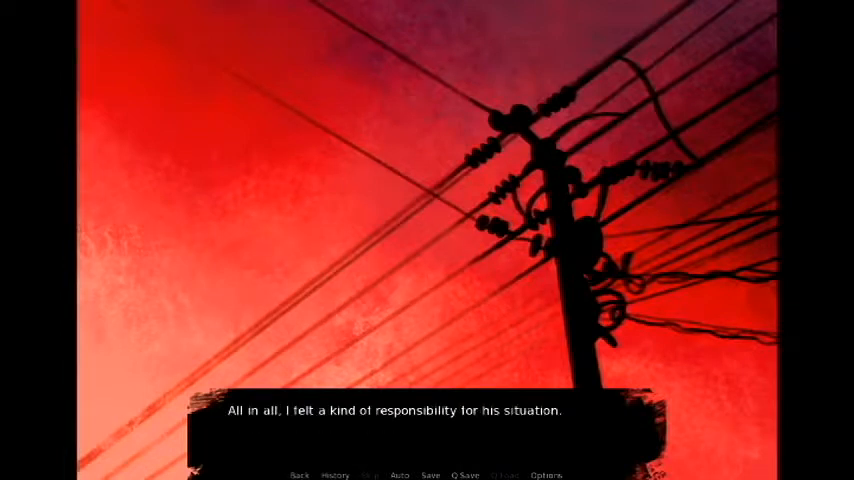
{"action": "key", "text": "space"}
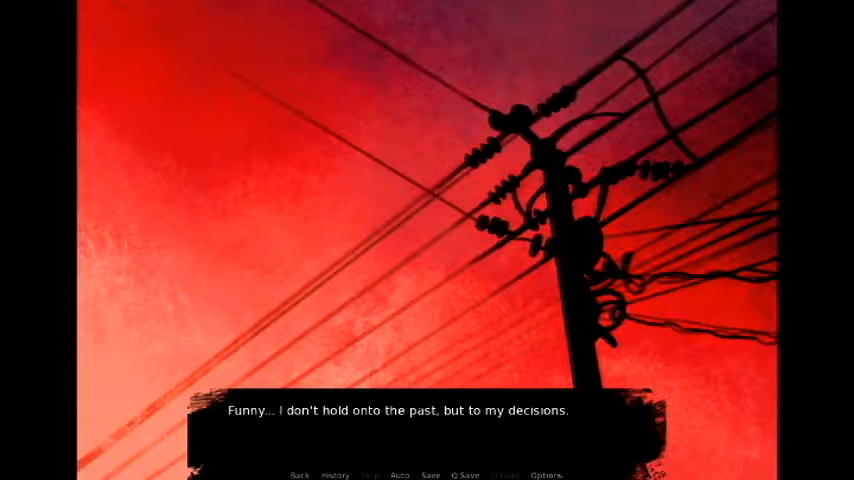
Read the last-visit memory of his pale, ghostlike look through to the birthday envelope and its sum.
{"action": "key", "text": "space"}
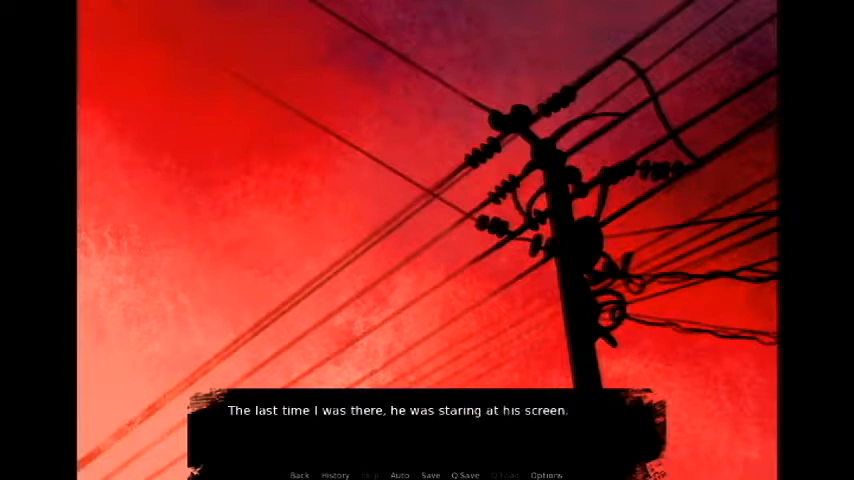
{"action": "key", "text": "space"}
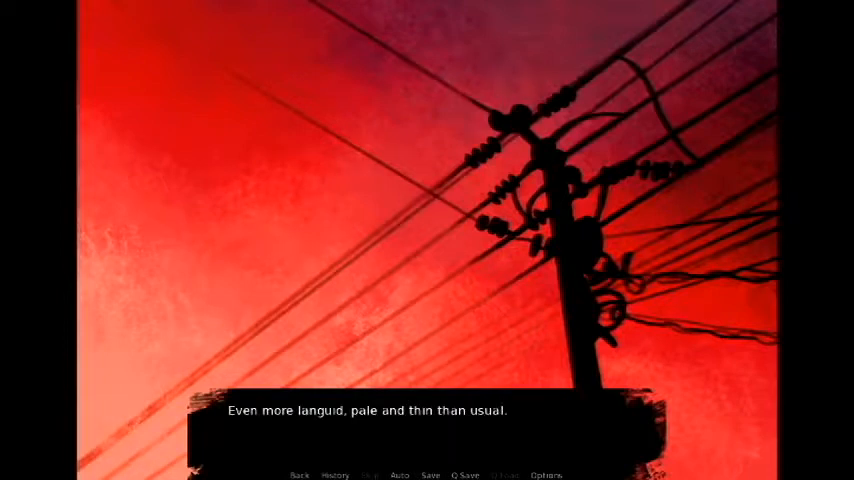
{"action": "key", "text": "space"}
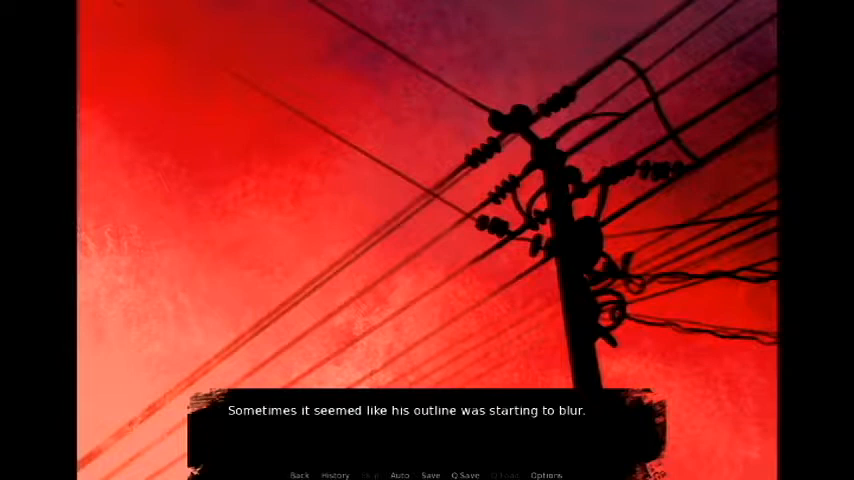
{"action": "key", "text": "space"}
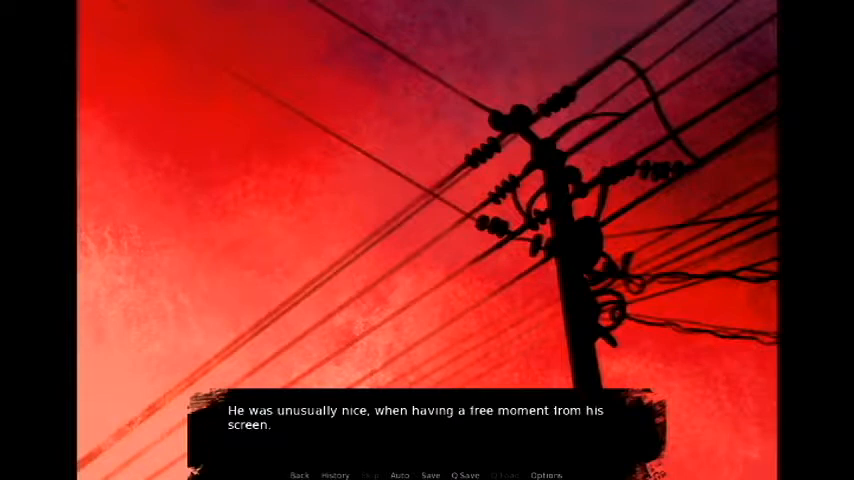
{"action": "key", "text": "space"}
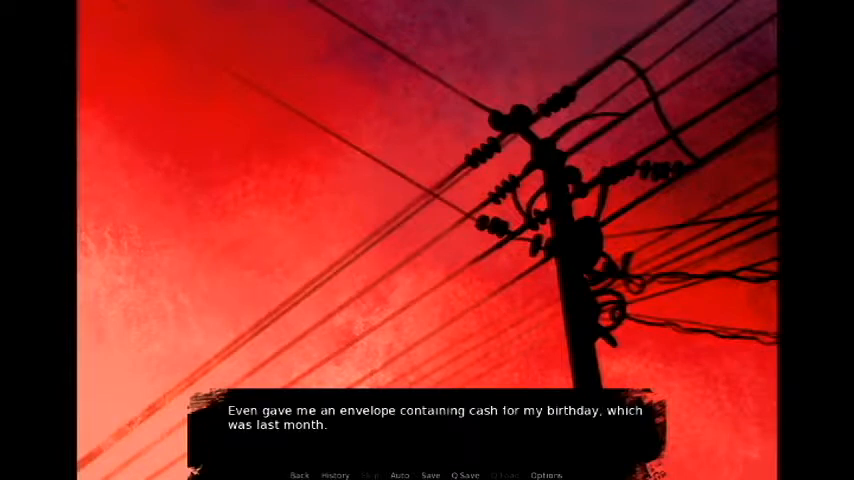
{"action": "key", "text": "space"}
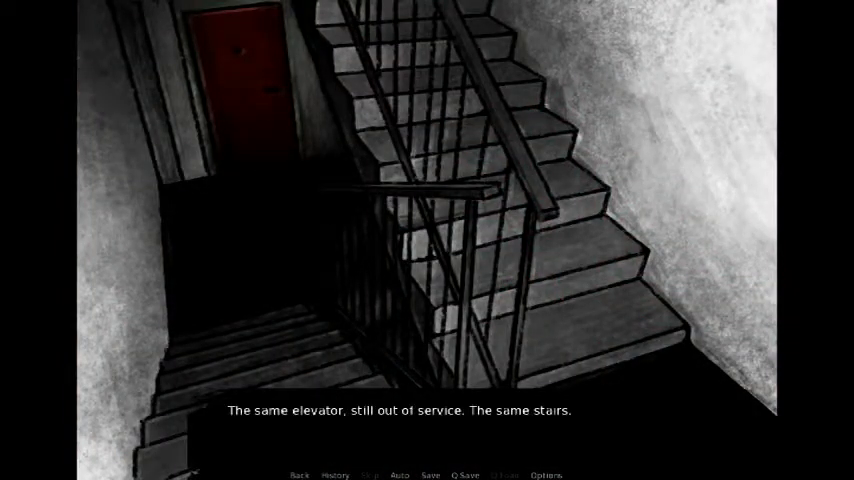
Advance through the headphones and doom metal lines to ringing the stiff doorbell.
{"action": "key", "text": "space"}
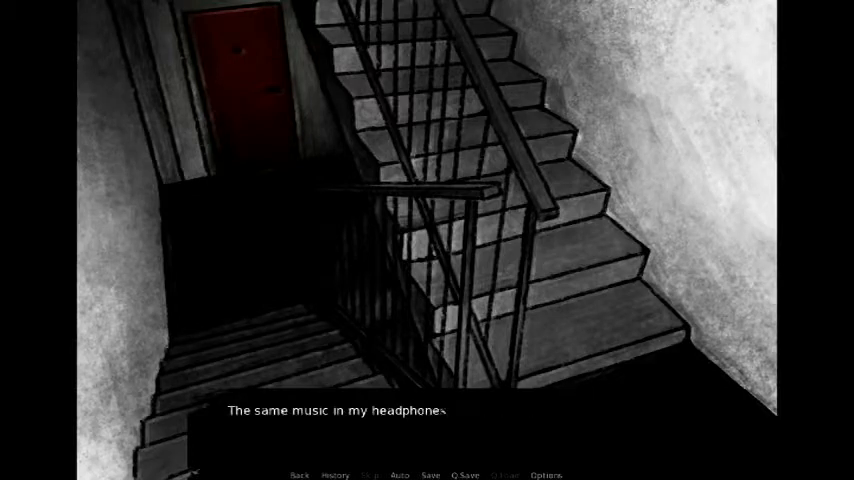
{"action": "key", "text": "space"}
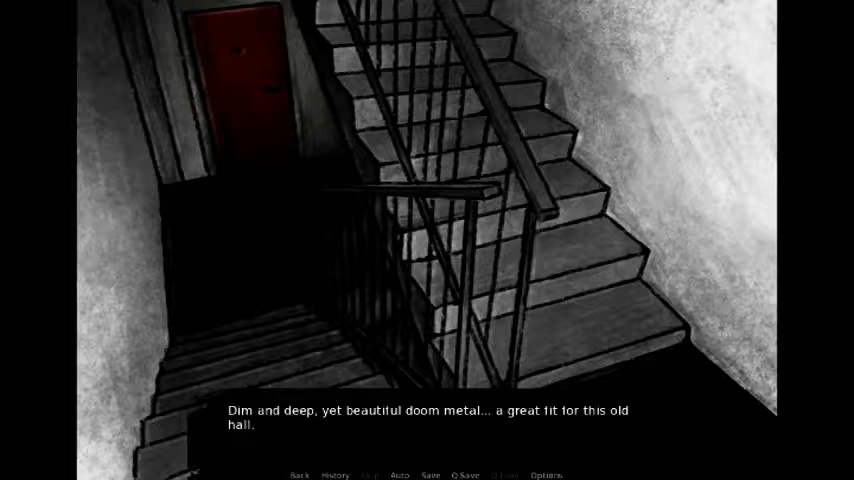
{"action": "key", "text": "space"}
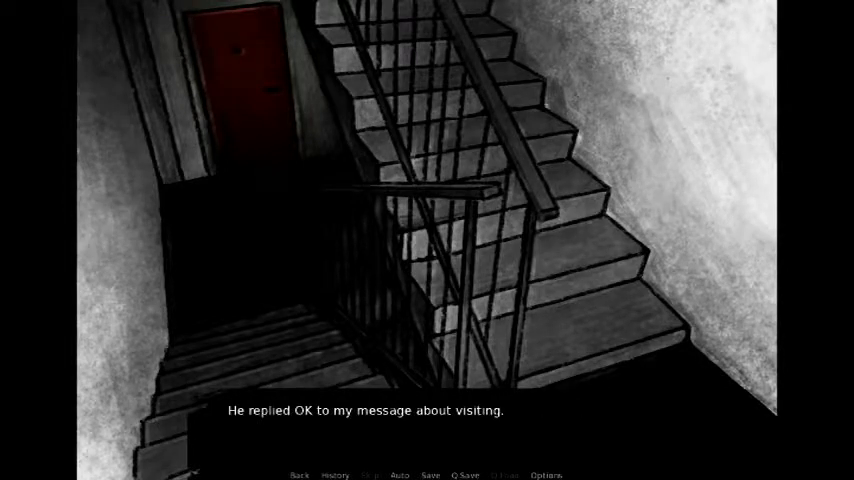
{"action": "key", "text": "space"}
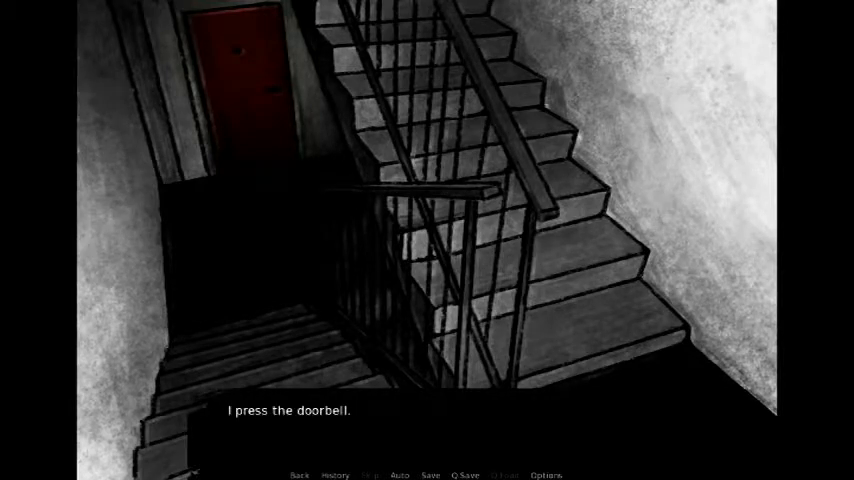
{"action": "key", "text": "space"}
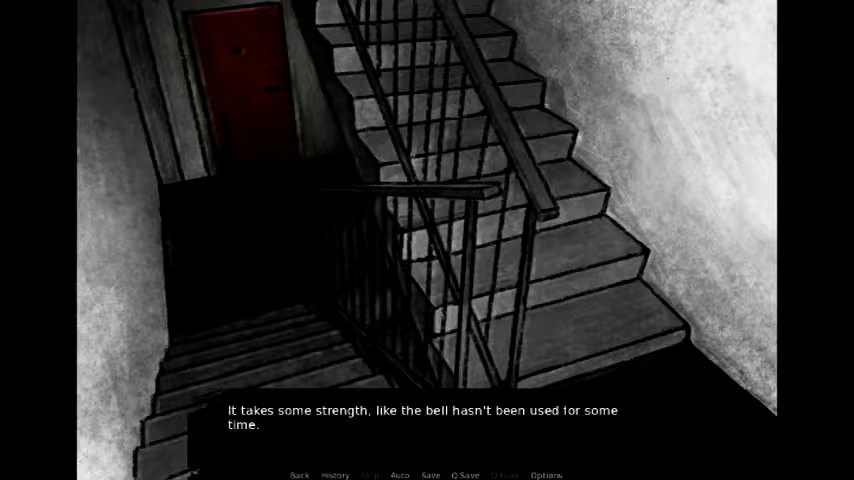
{"action": "key", "text": "space"}
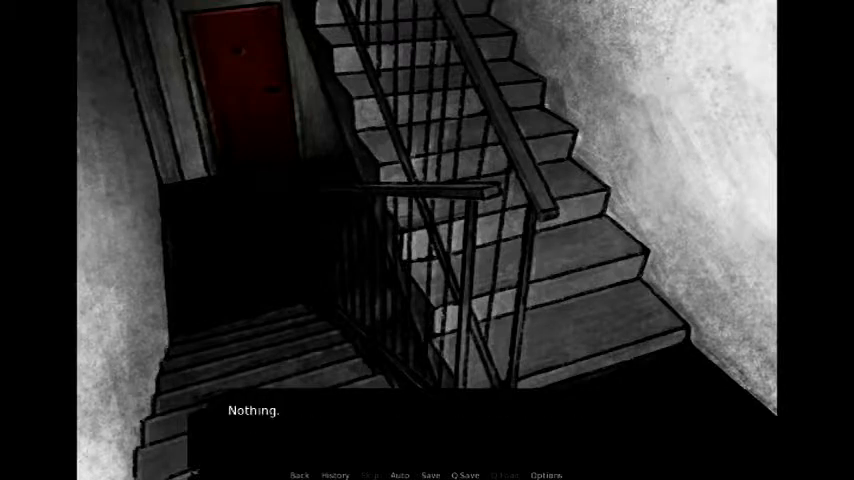
Continue her wondering whether he's home up to the 'Again?' line before the chat appears.
{"action": "key", "text": "space"}
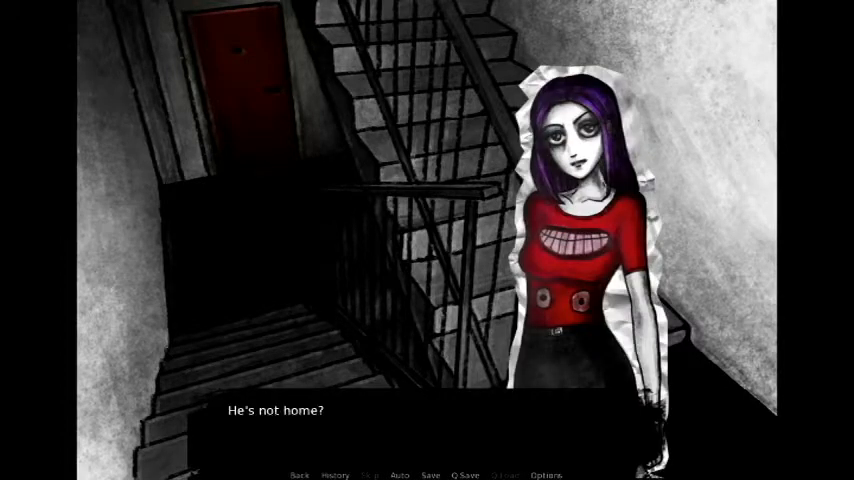
{"action": "key", "text": "space"}
{"action": "key", "text": "space"}
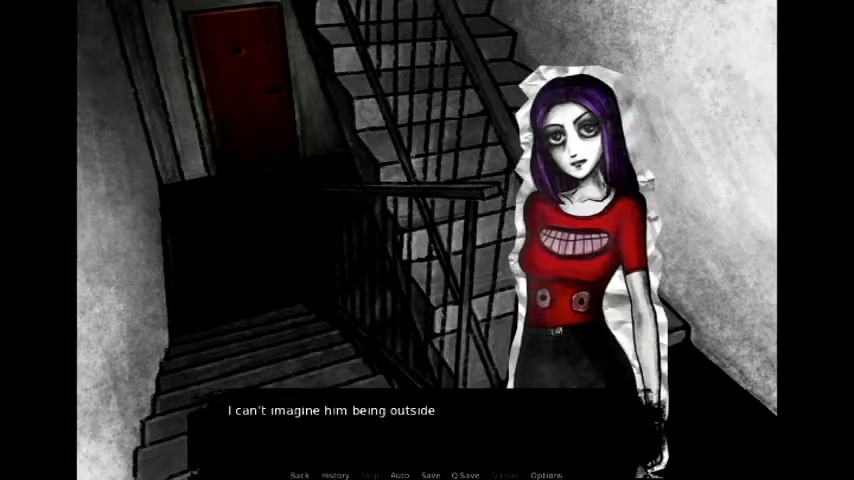
{"action": "key", "text": "space"}
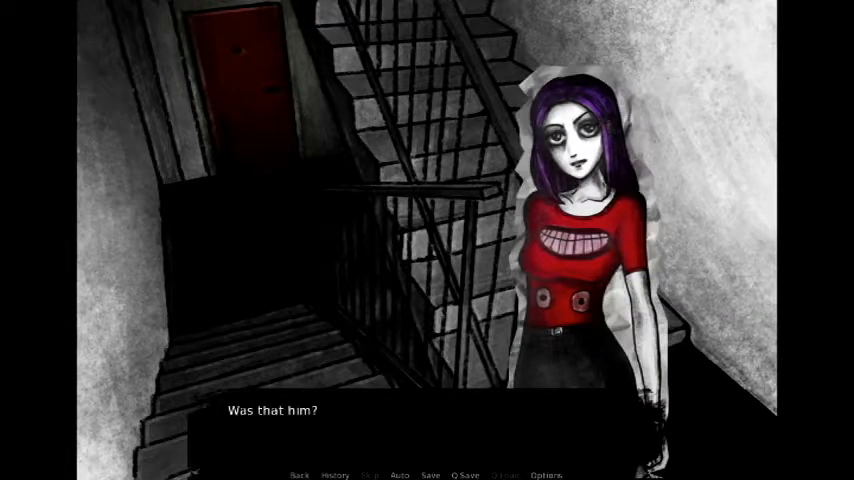
{"action": "key", "text": "space"}
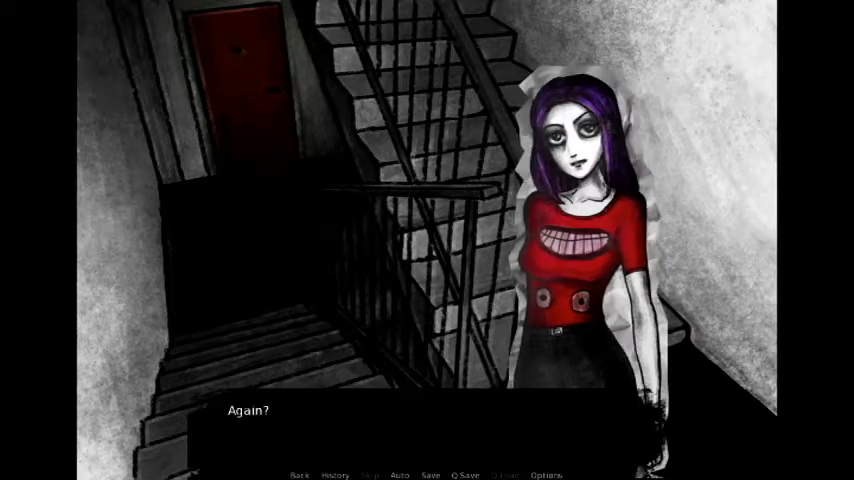
{"action": "key", "text": "space"}
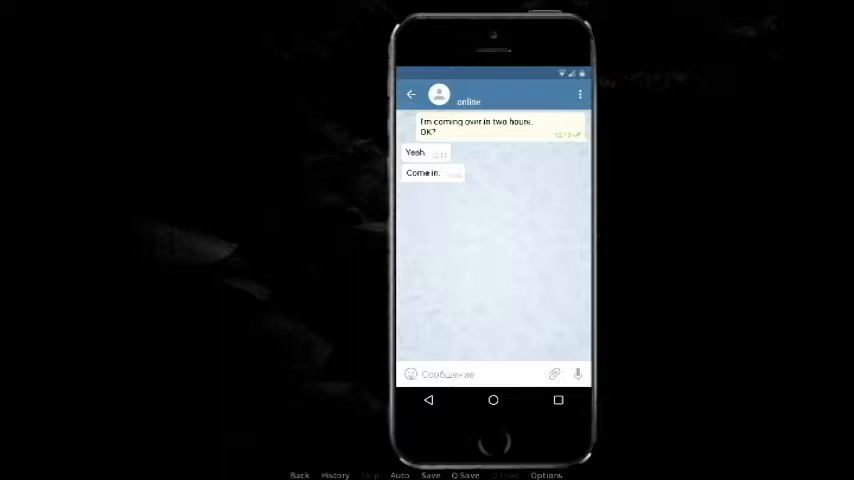
Reveal his chat messages about the door, the living room and 'Busy atm.', then leave the chat.
{"action": "key", "text": "space"}
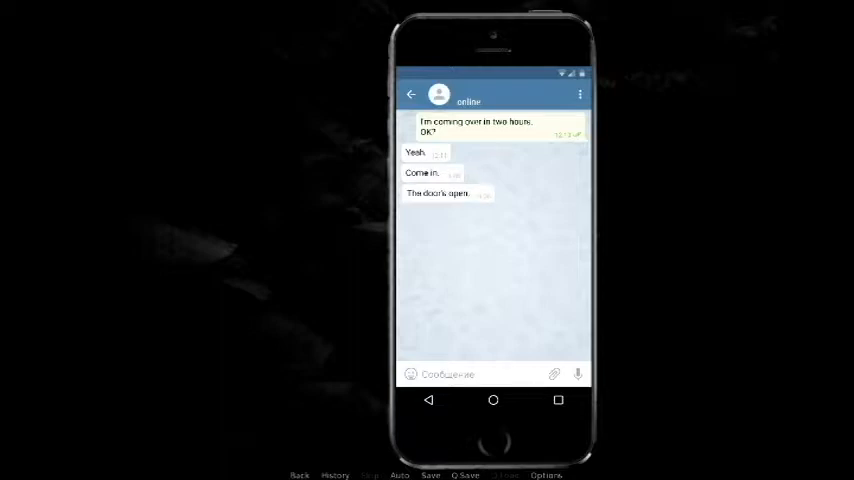
{"action": "key", "text": "space"}
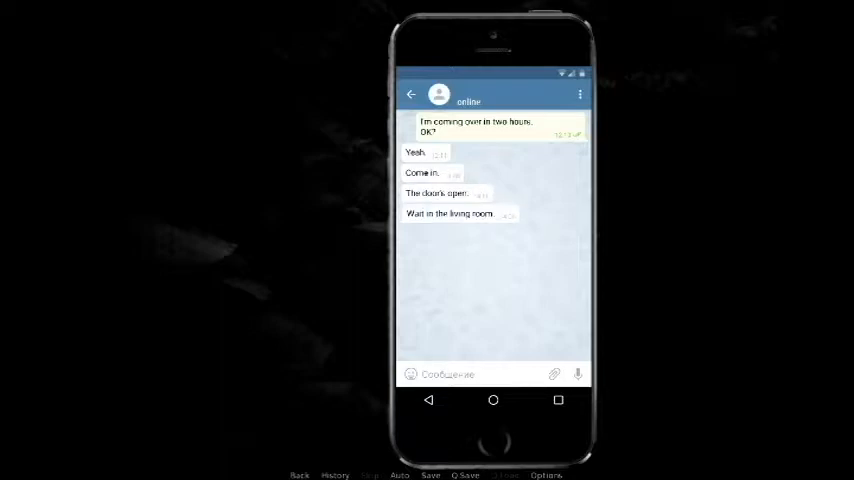
{"action": "key", "text": "space"}
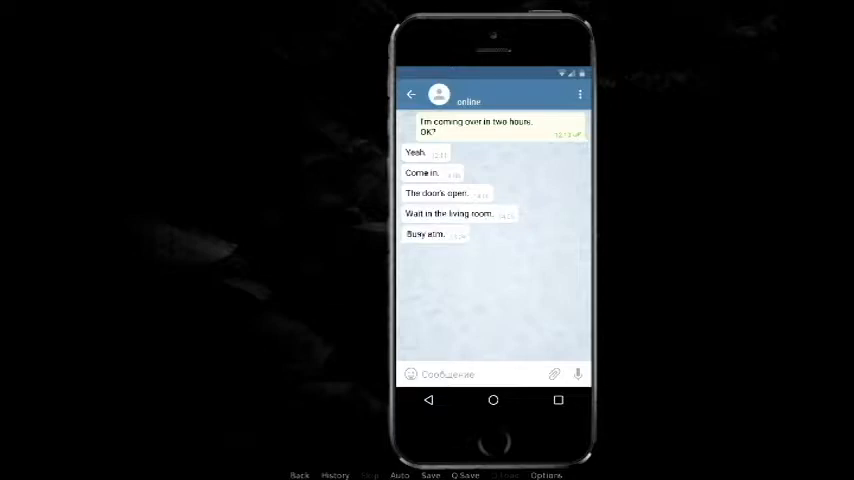
{"action": "key", "text": "space"}
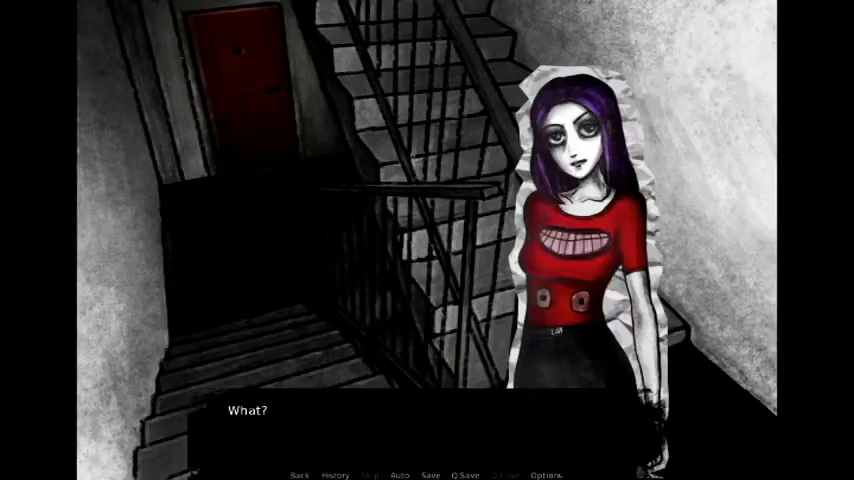
Advance her stairwell reaction and reluctance until she pulls the handle and the door opens.
{"action": "key", "text": "space"}
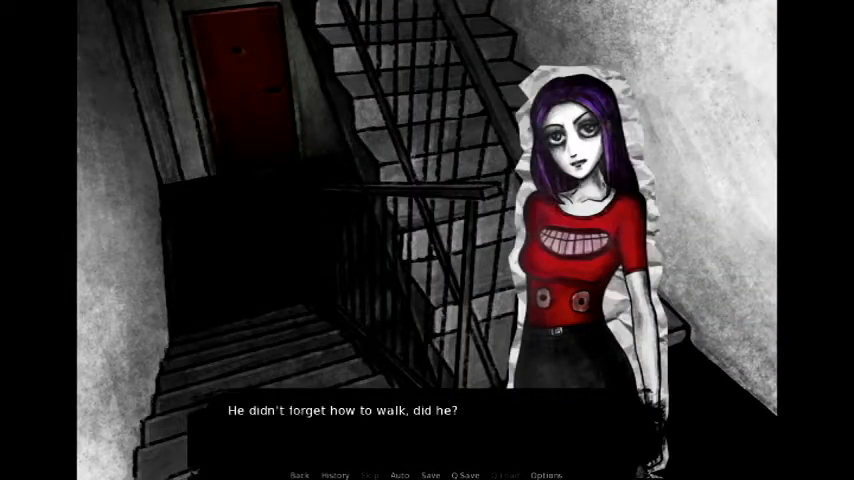
{"action": "key", "text": "space"}
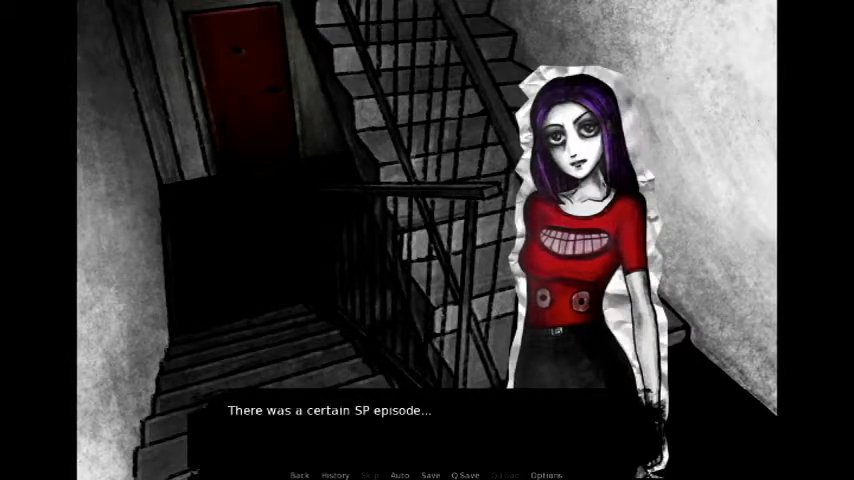
{"action": "key", "text": "space"}
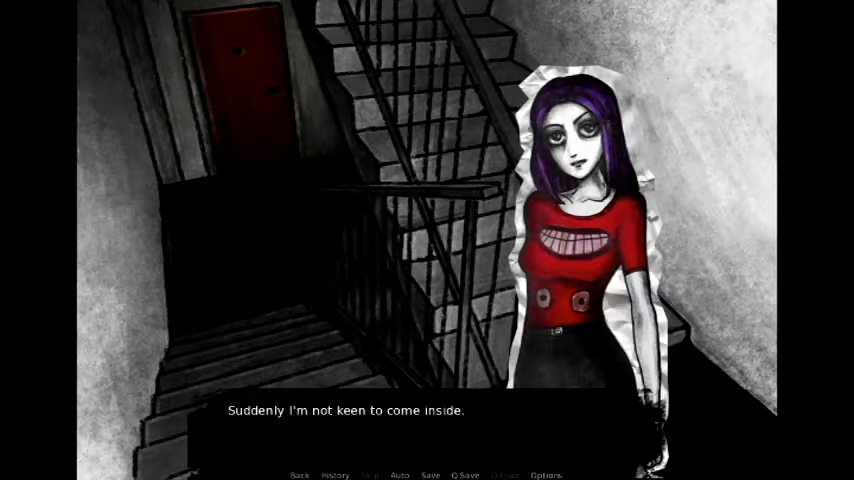
{"action": "key", "text": "space"}
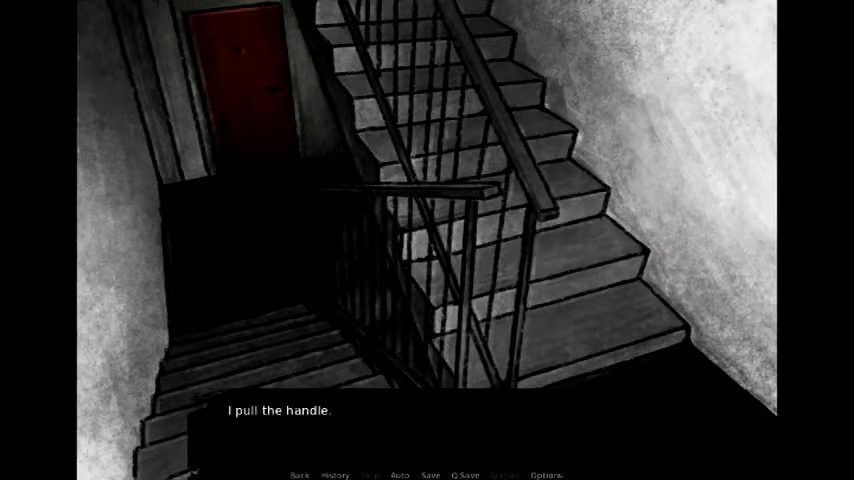
{"action": "key", "text": "space"}
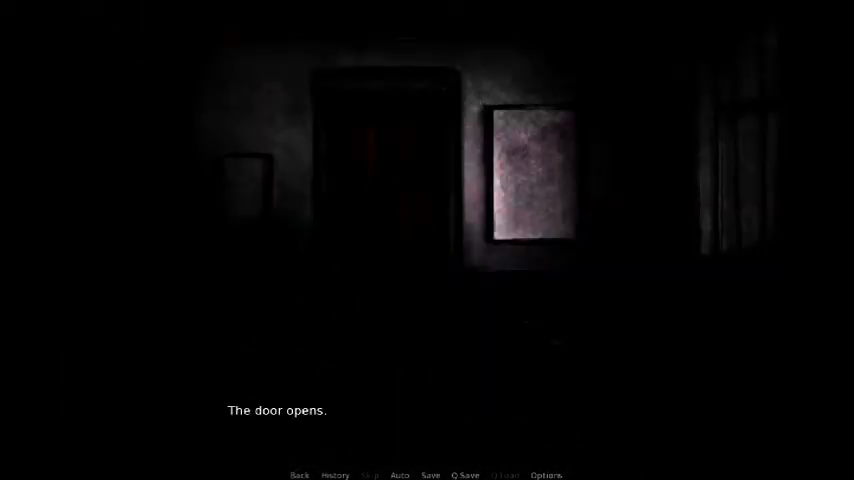
Advance through the creaking door, unlit hall, open living room doors and power-cut worry.
{"action": "key", "text": "space"}
{"action": "key", "text": "space"}
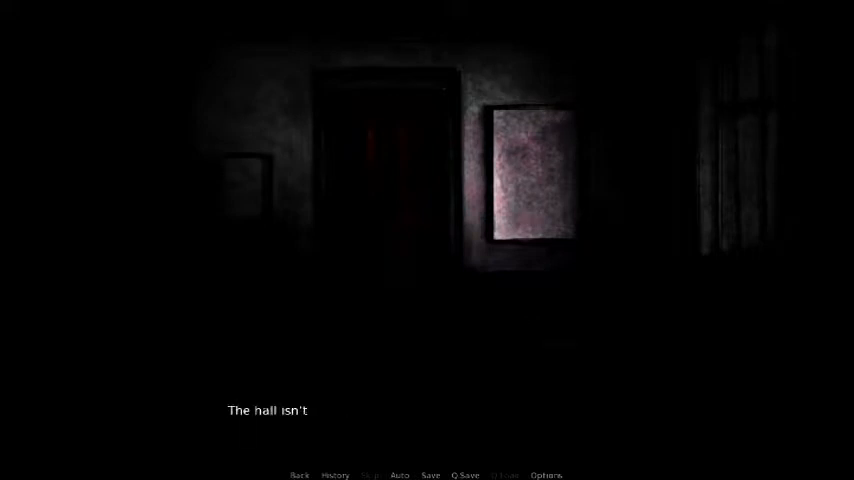
{"action": "key", "text": "space"}
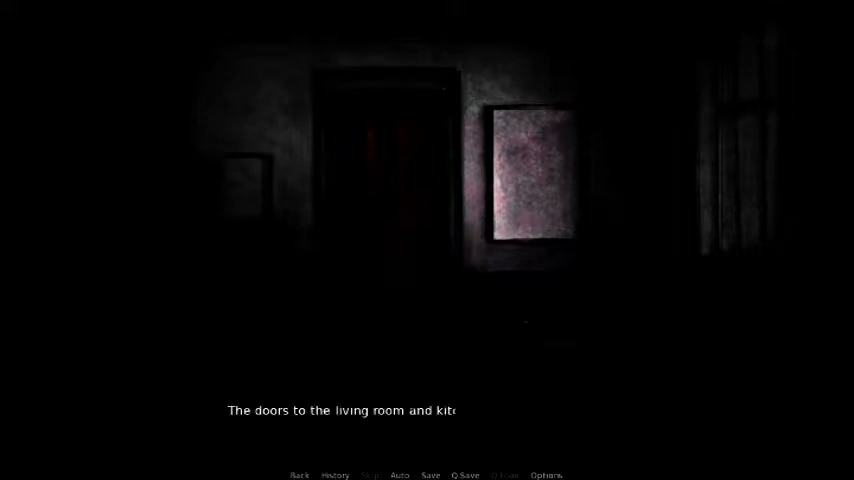
{"action": "key", "text": "space"}
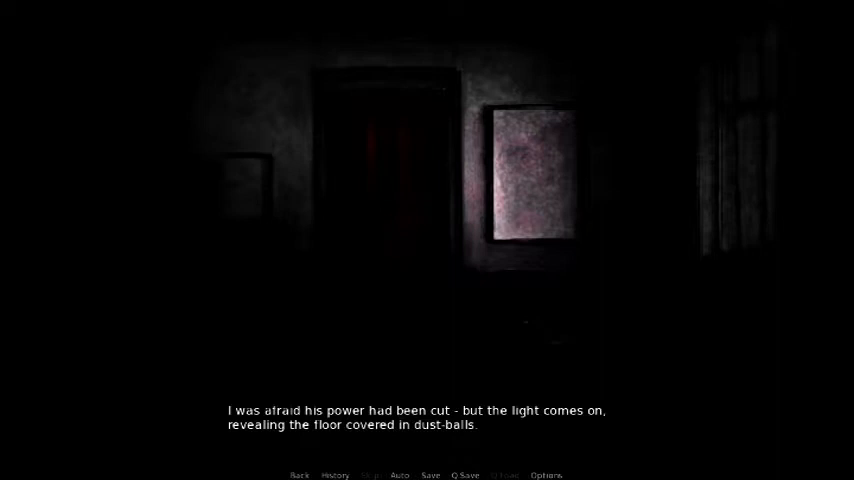
{"action": "key", "text": "space"}
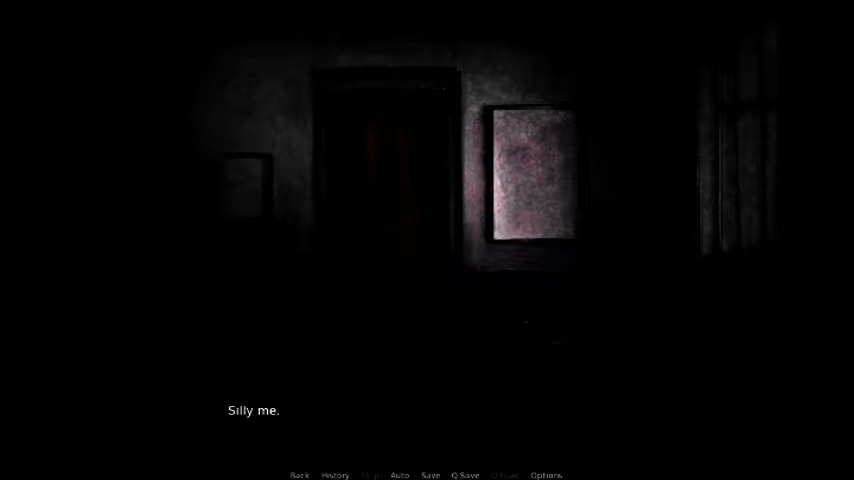
{"action": "key", "text": "space"}
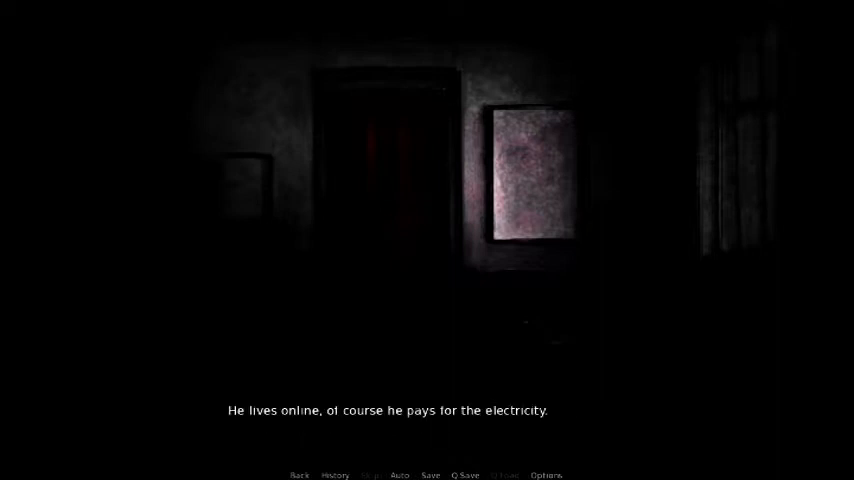
Enter the silent living room, reach for the switch and turn the lights on.
{"action": "key", "text": "space"}
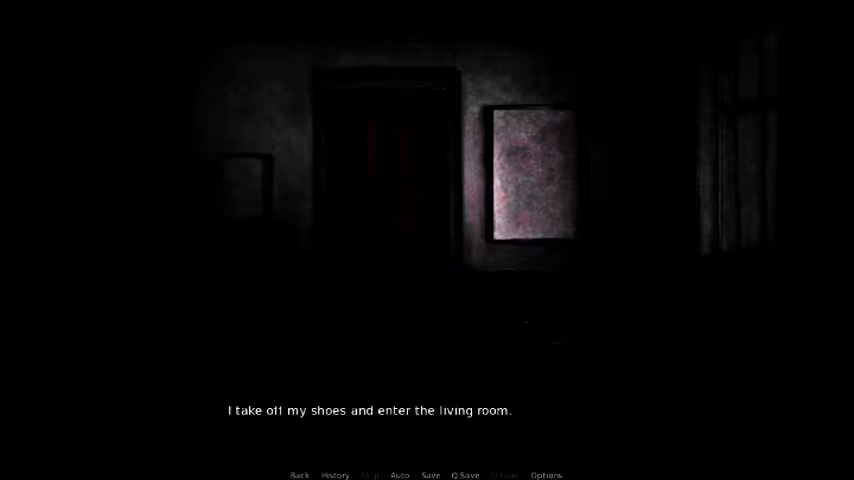
{"action": "key", "text": "space"}
{"action": "key", "text": "space"}
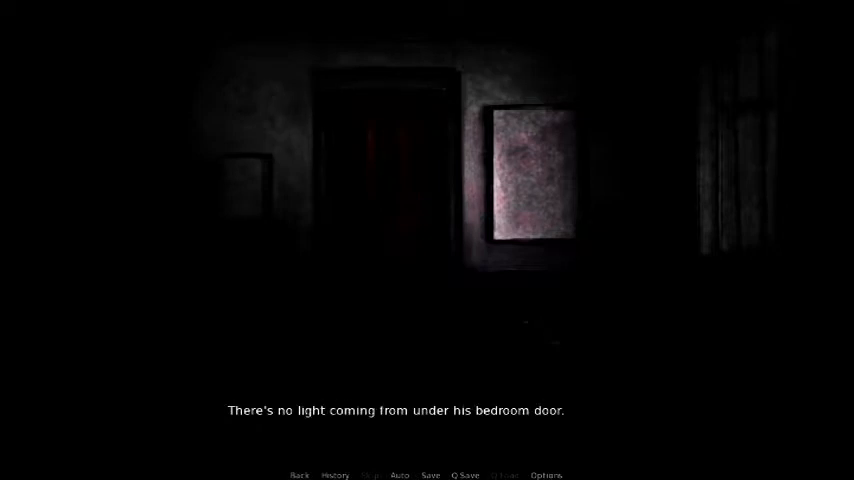
{"action": "key", "text": "space"}
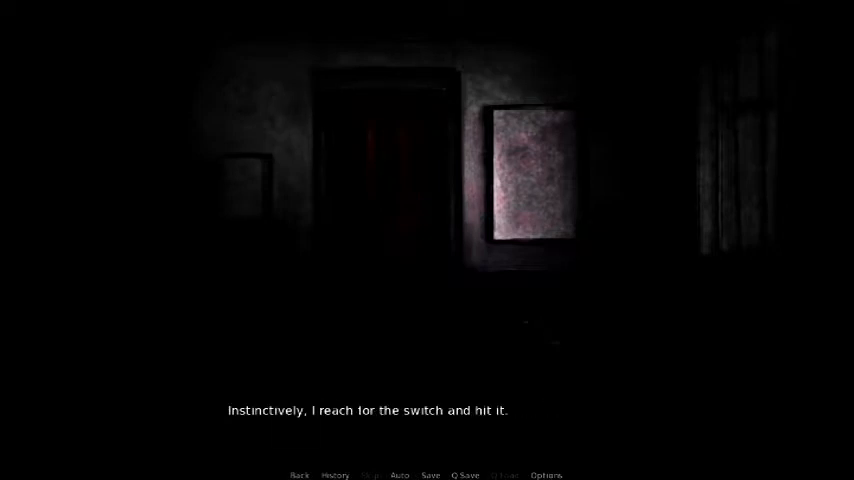
{"action": "key", "text": "space"}
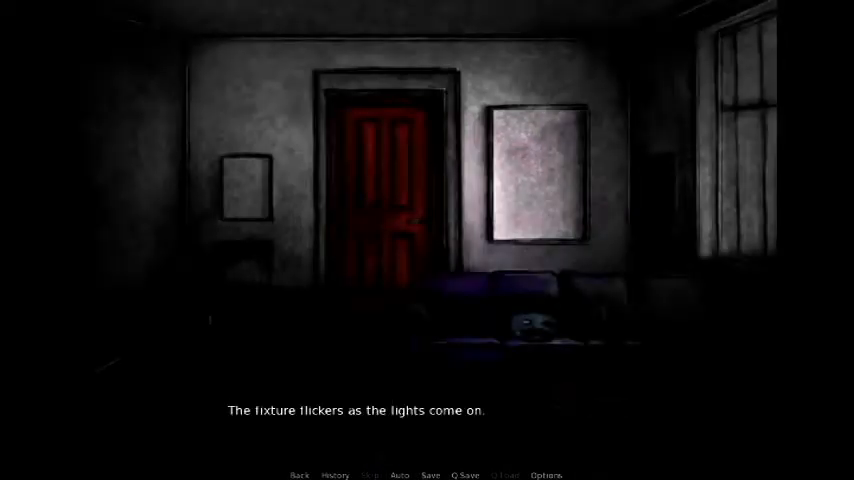
Advance her look around the room: remembering the layout, the dust and the withered plants.
{"action": "key", "text": "space"}
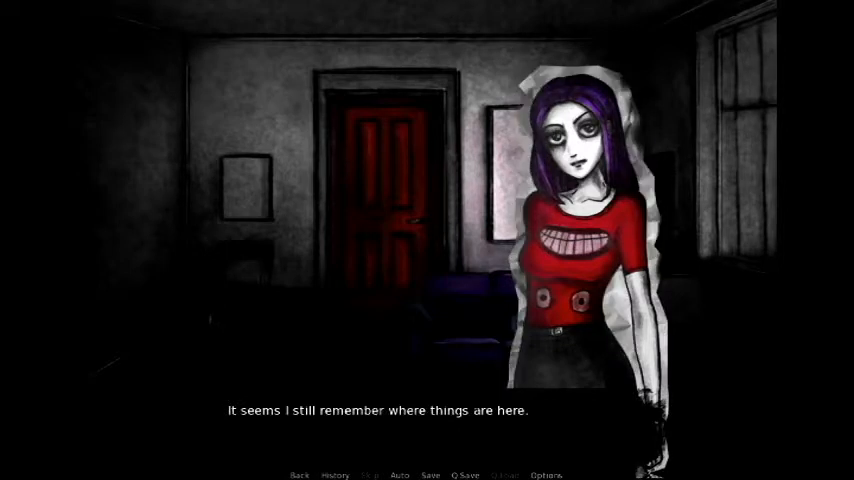
{"action": "key", "text": "space"}
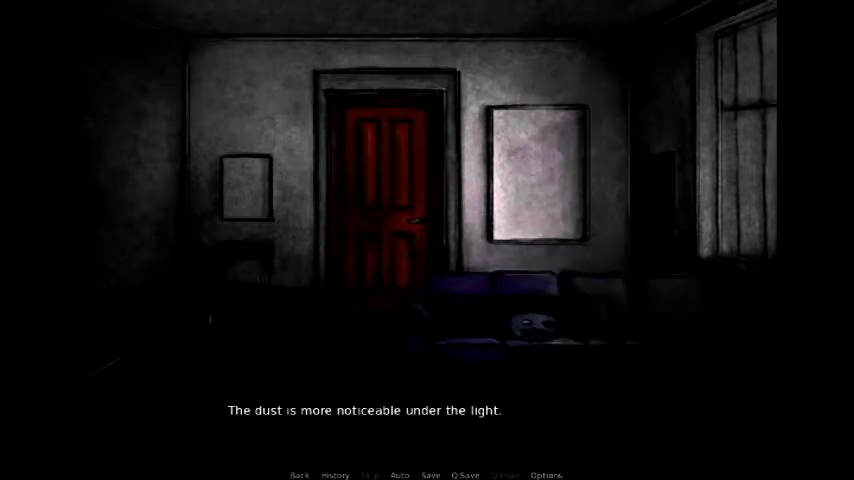
{"action": "key", "text": "space"}
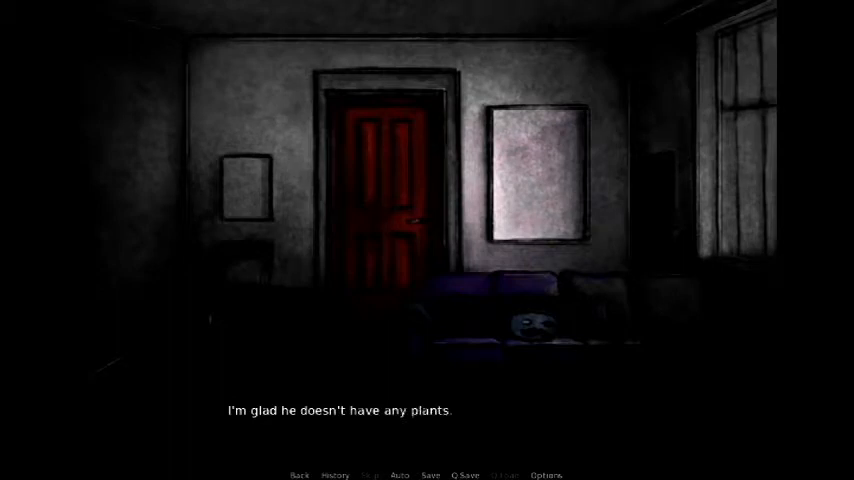
{"action": "key", "text": "space"}
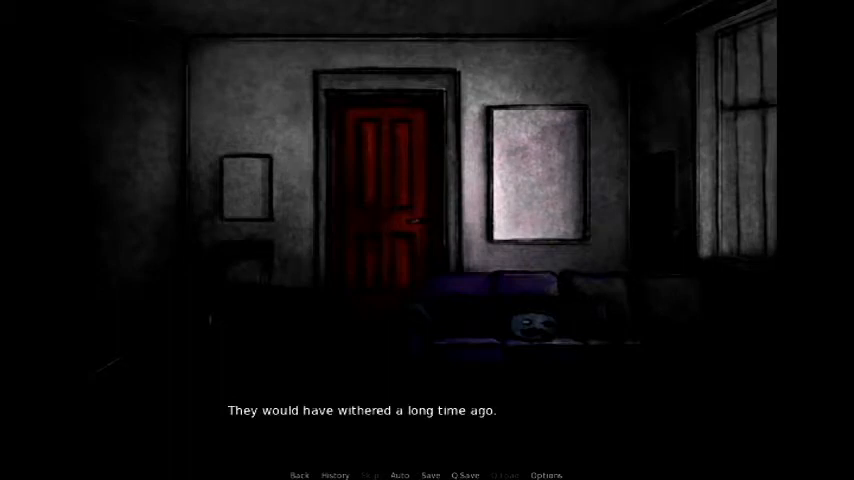
Continue through noticing the new lock and her unease until his chat refuses to come out.
{"action": "key", "text": "space"}
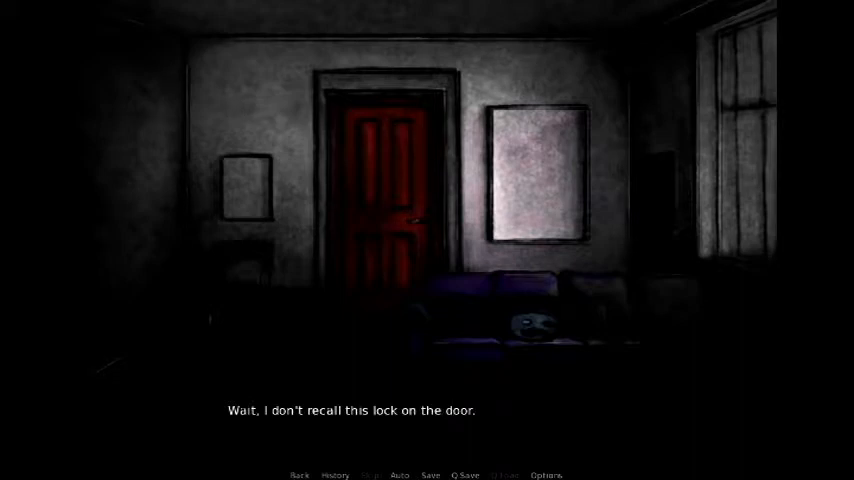
{"action": "key", "text": "space"}
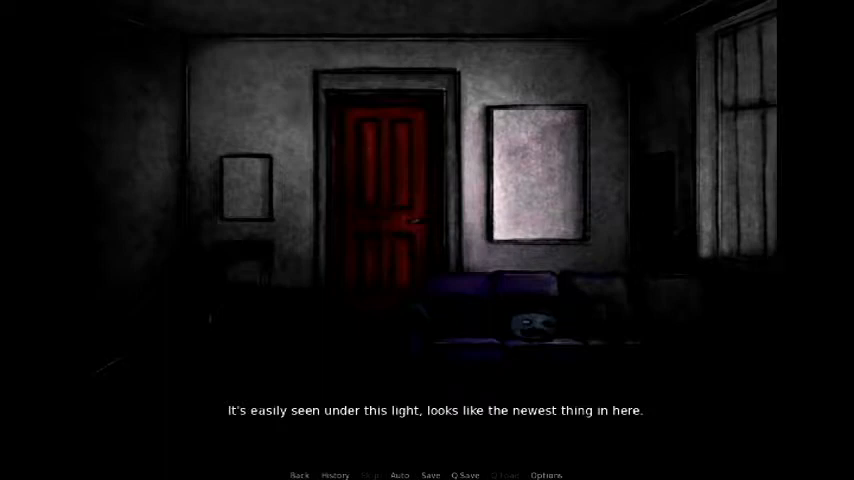
{"action": "key", "text": "space"}
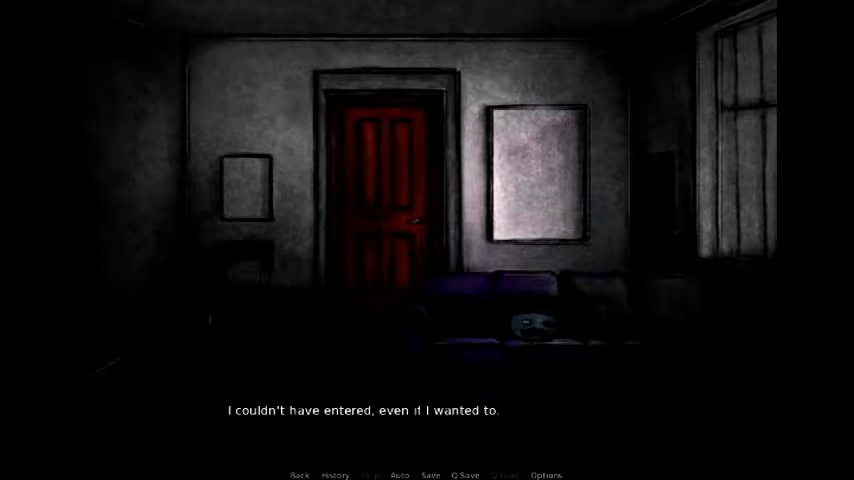
{"action": "key", "text": "space"}
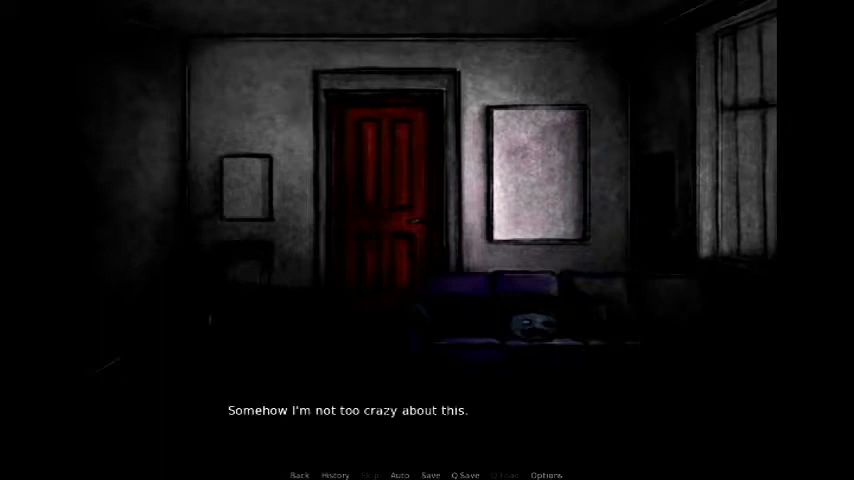
{"action": "key", "text": "space"}
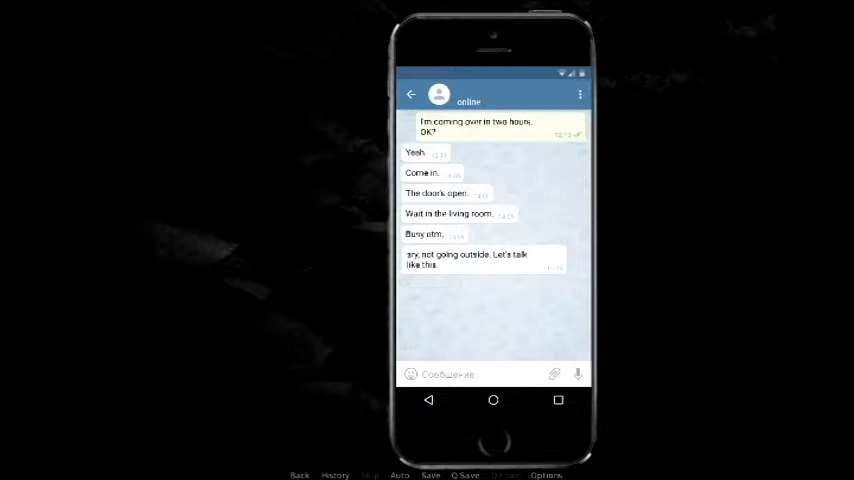
Advance her movie-comparison reaction and reply until his chat says he doesn't want to frighten her.
{"action": "key", "text": "space"}
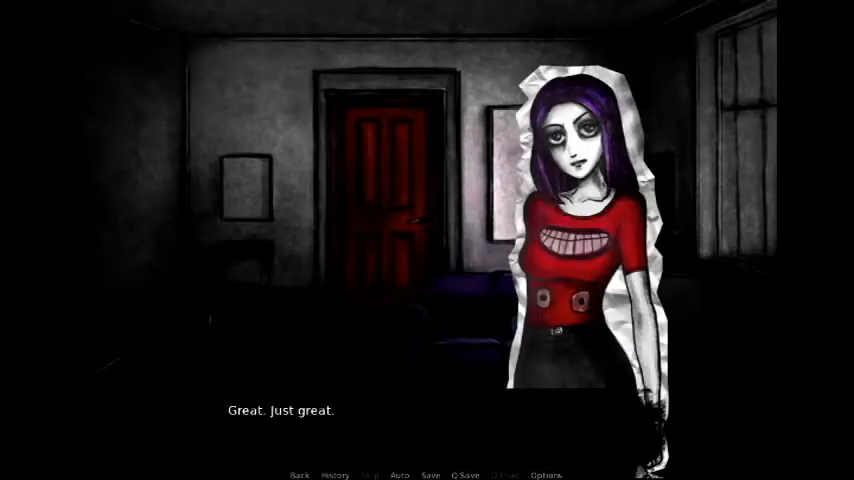
{"action": "key", "text": "space"}
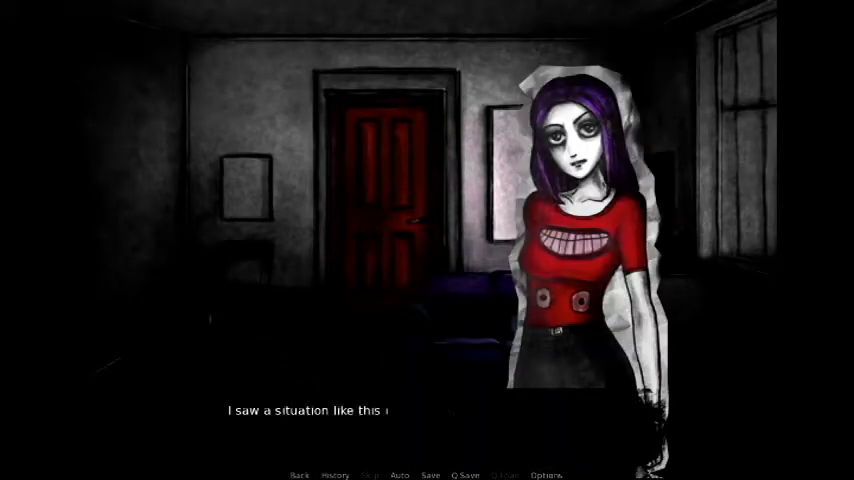
{"action": "key", "text": "space"}
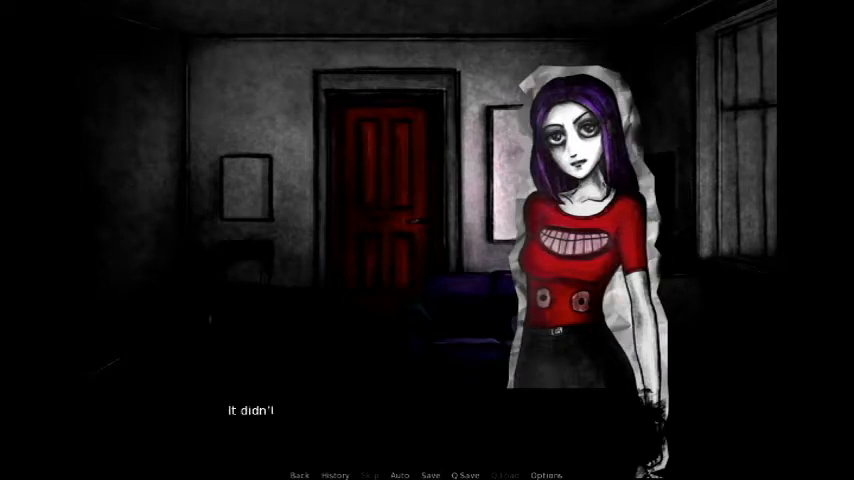
{"action": "key", "text": "space"}
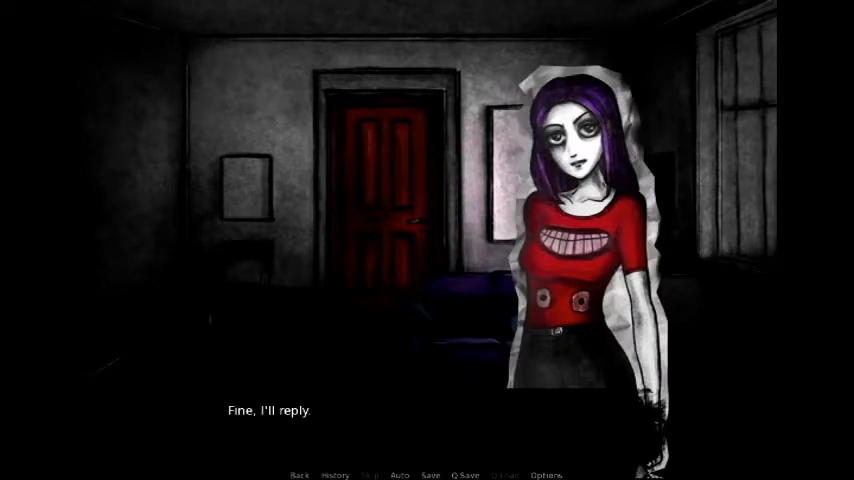
{"action": "key", "text": "space"}
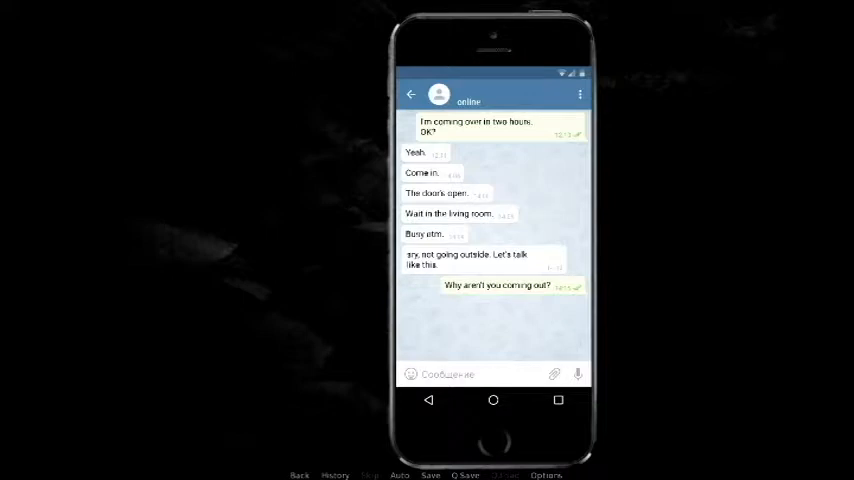
{"action": "key", "text": "space"}
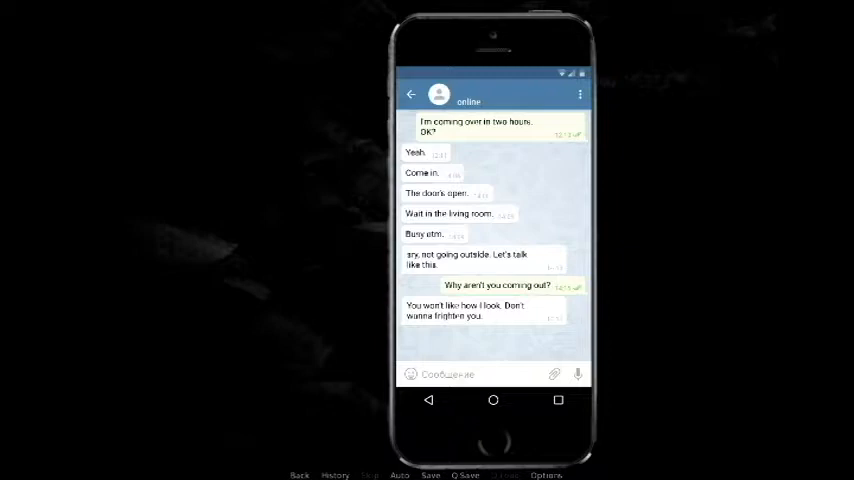
Continue the chat exchange through the 'Flesh is weak. xD' message back to her reaction in the room.
{"action": "key", "text": "space"}
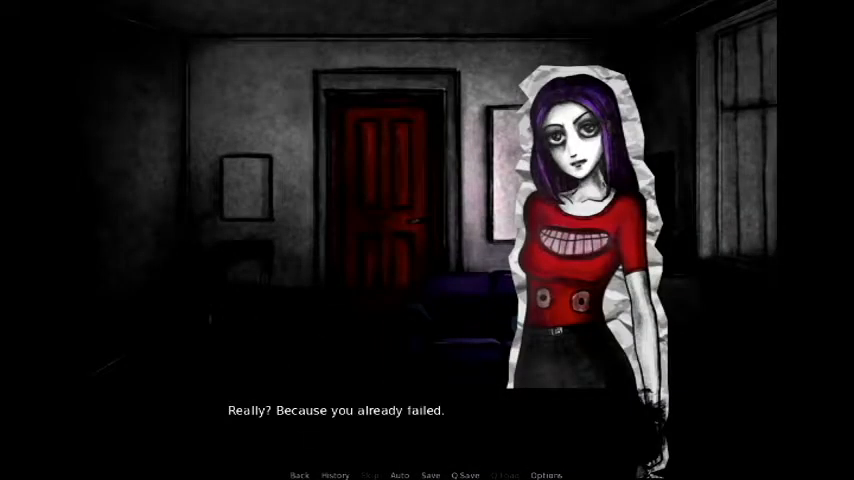
{"action": "key", "text": "space"}
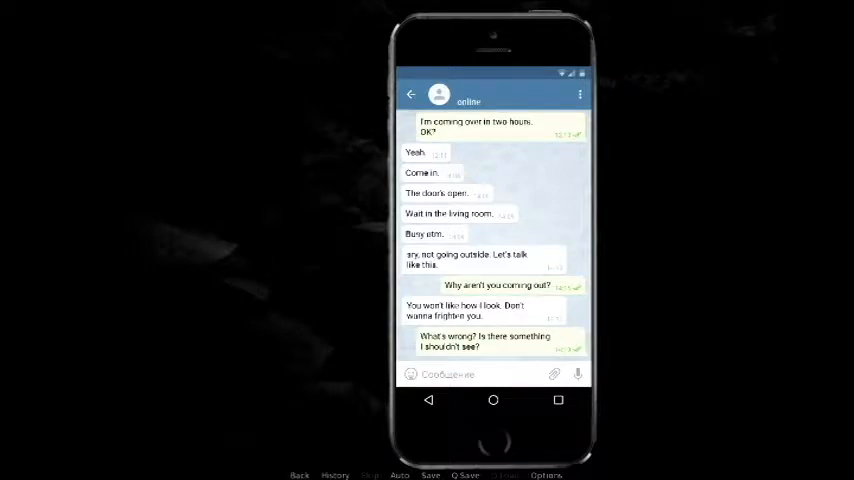
{"action": "key", "text": "space"}
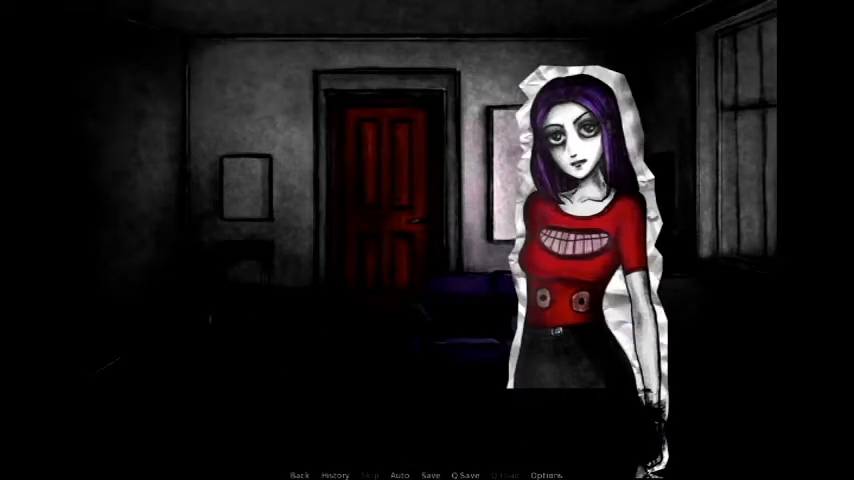
{"action": "key", "text": "space"}
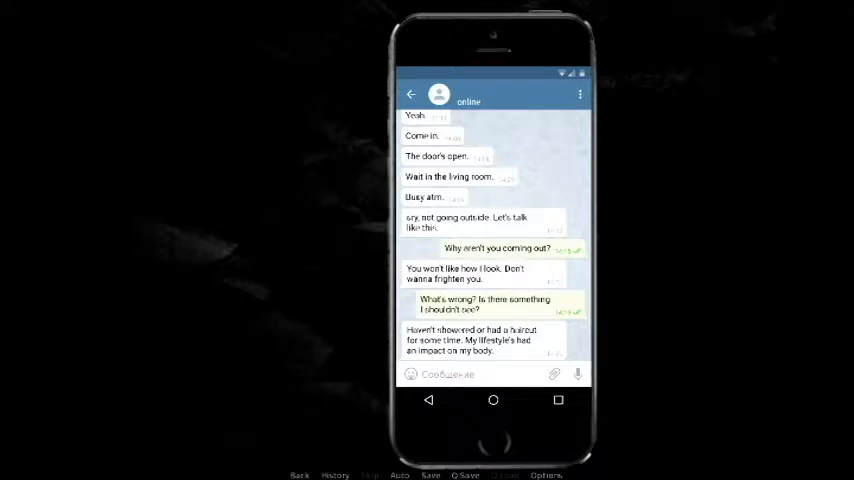
{"action": "key", "text": "space"}
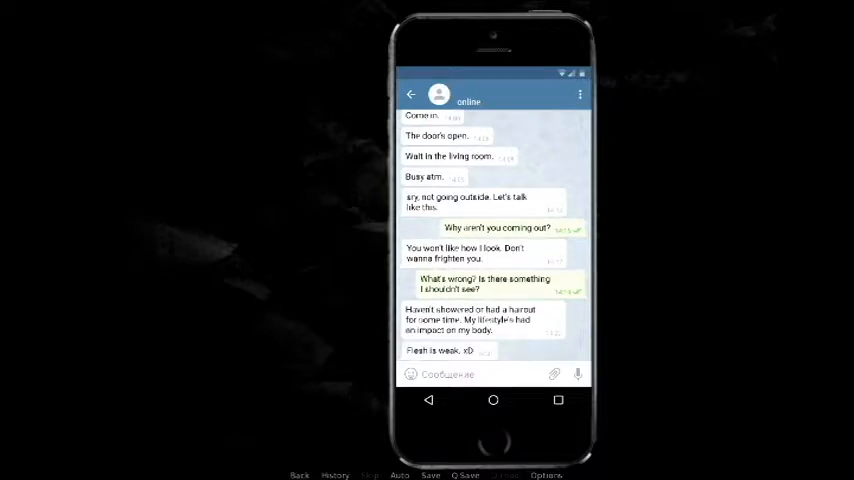
{"action": "key", "text": "space"}
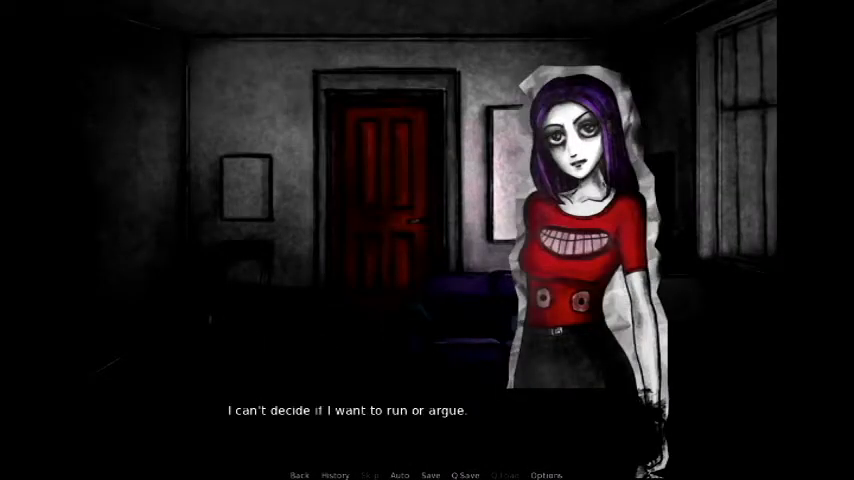
Advance her monologue about his texts sounding like poorly written songs until the empty room appears.
{"action": "key", "text": "space"}
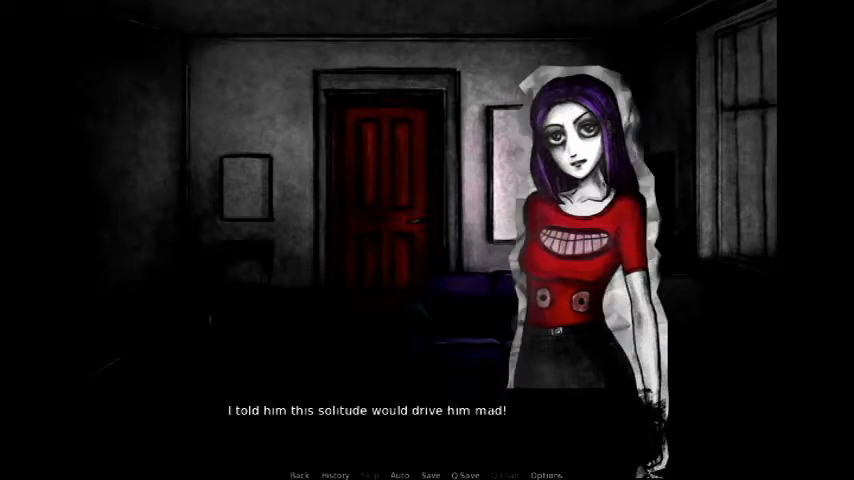
{"action": "key", "text": "space"}
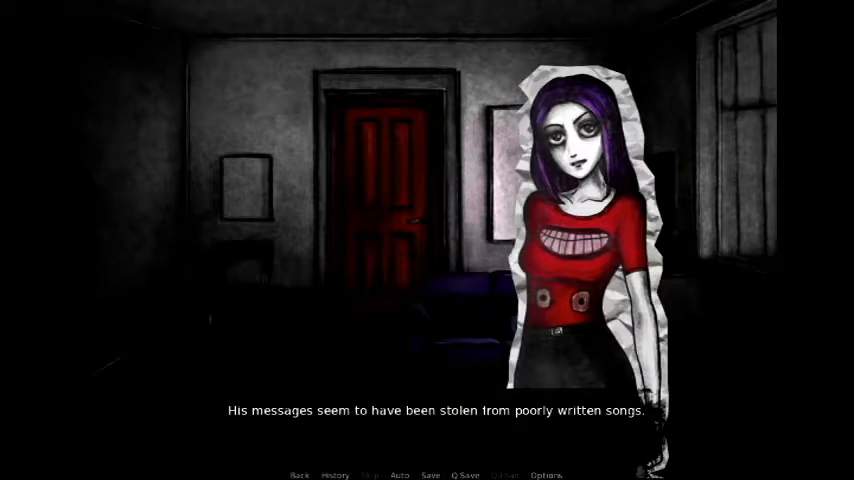
{"action": "key", "text": "space"}
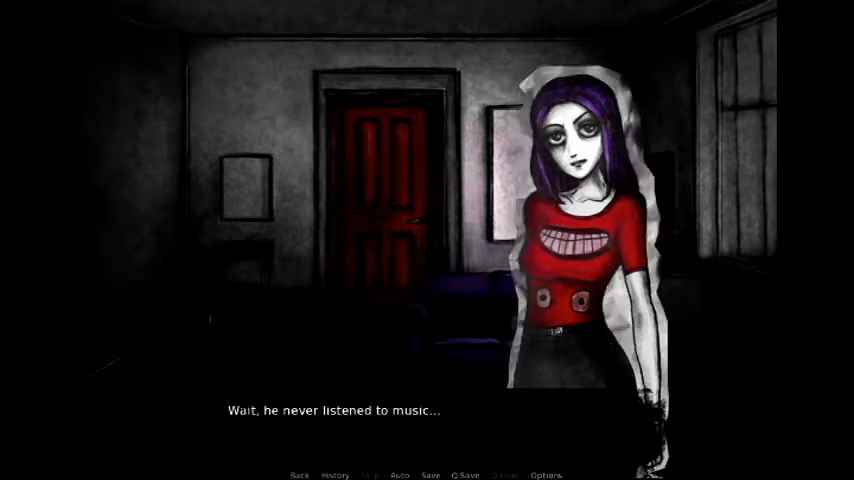
{"action": "key", "text": "space"}
{"action": "key", "text": "space"}
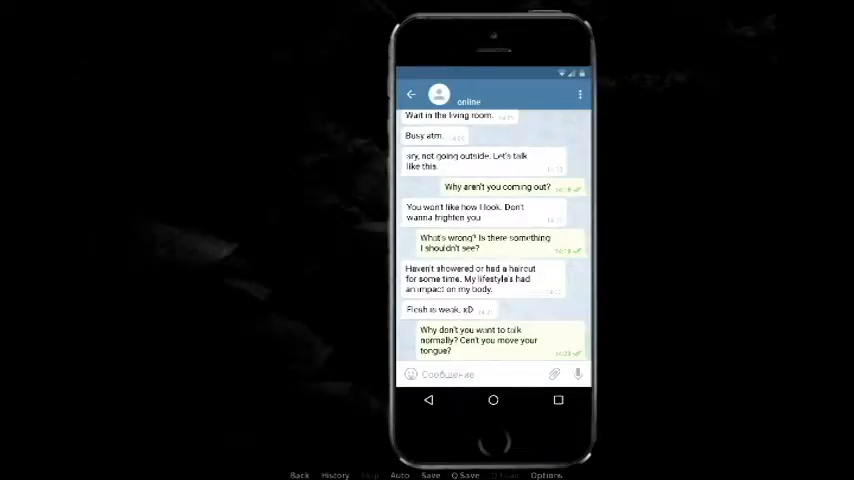
{"action": "key", "text": "space"}
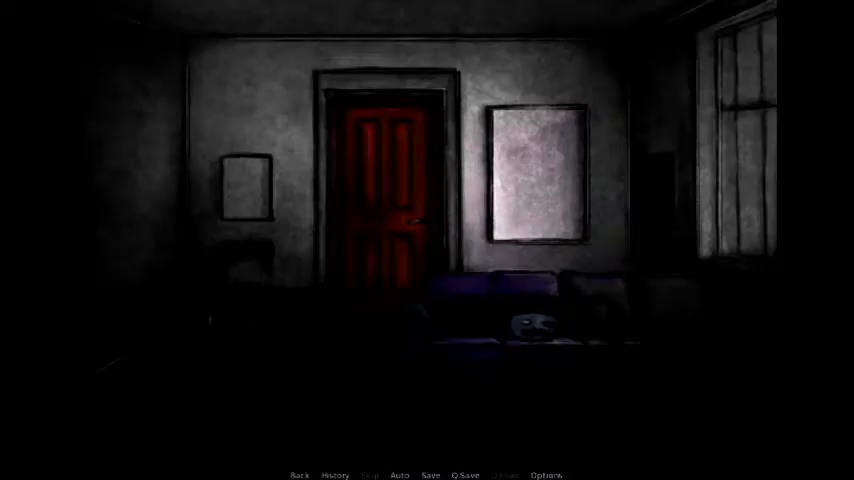
Reveal his messages about the white envelope and gift, then the narration of finding it dusty on the drawer.
{"action": "key", "text": "space"}
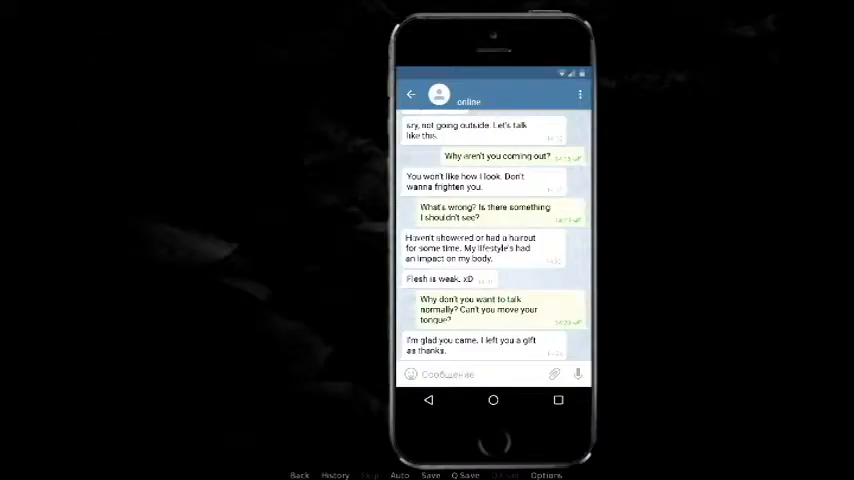
{"action": "key", "text": "space"}
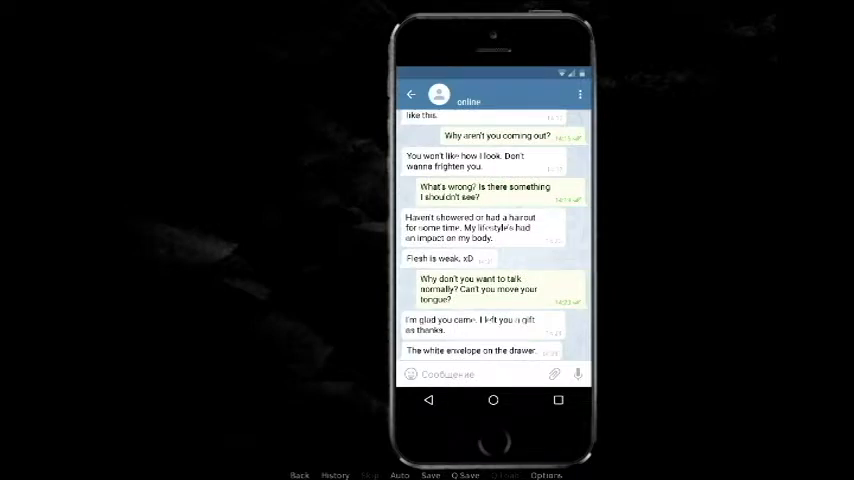
{"action": "key", "text": "space"}
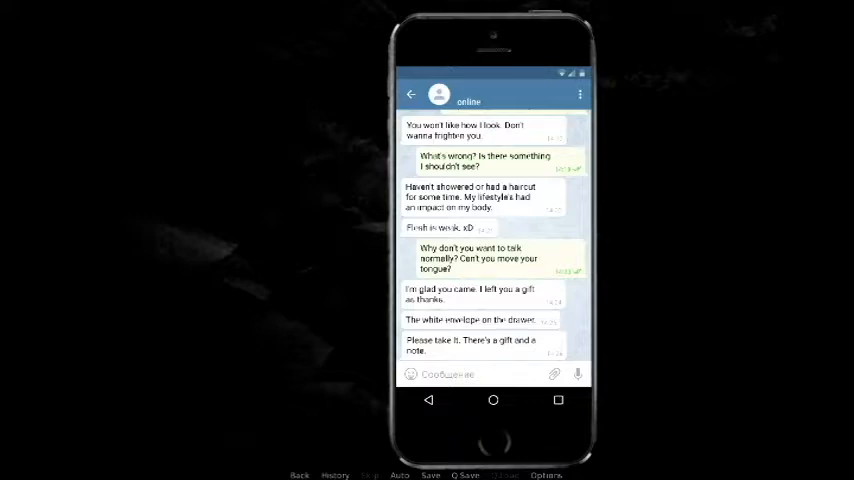
{"action": "key", "text": "space"}
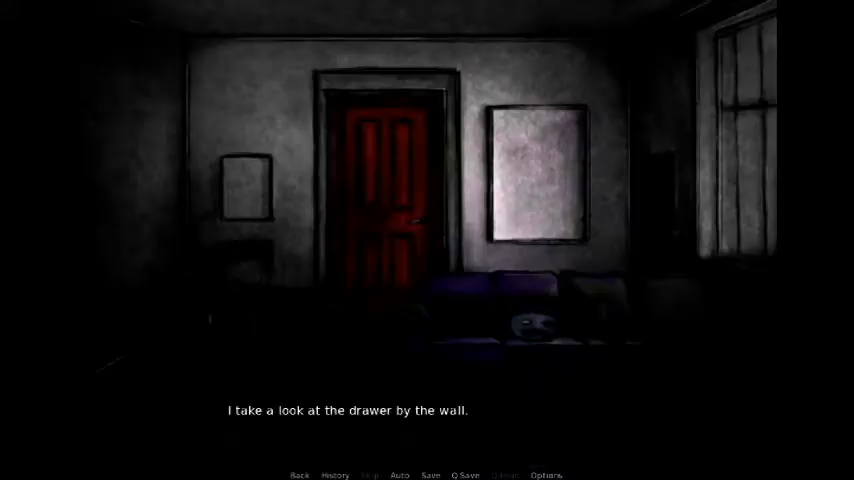
{"action": "key", "text": "space"}
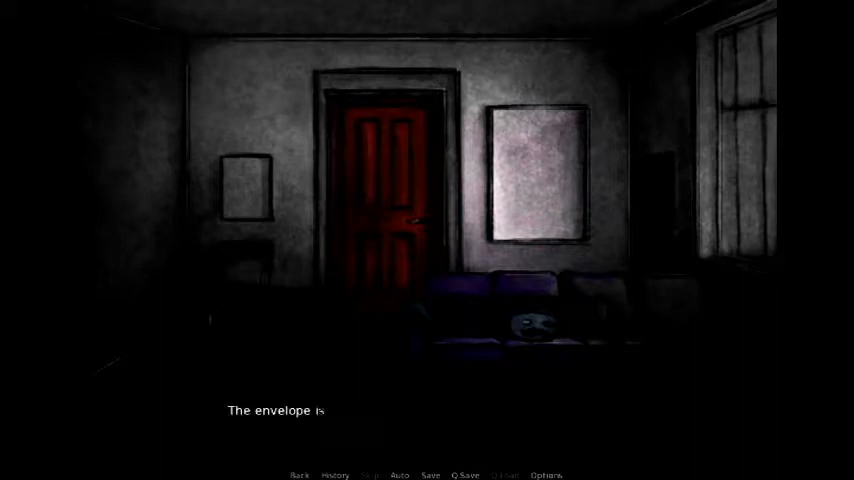
{"action": "key", "text": "space"}
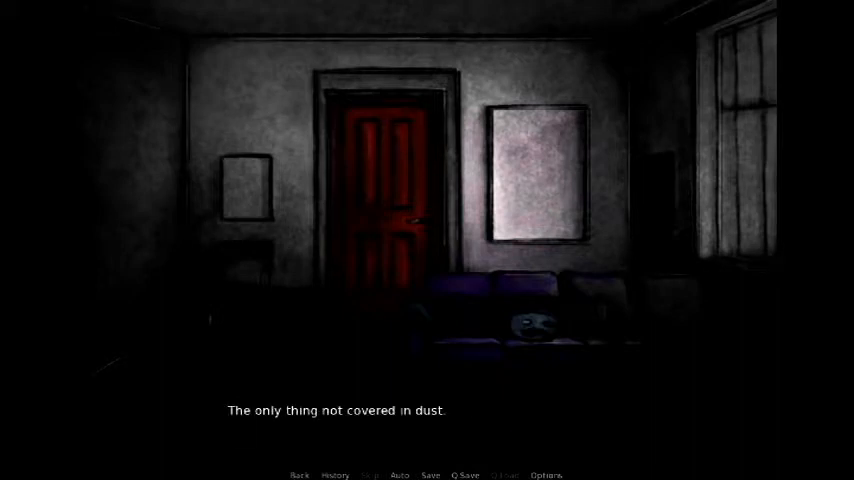
{"action": "key", "text": "space"}
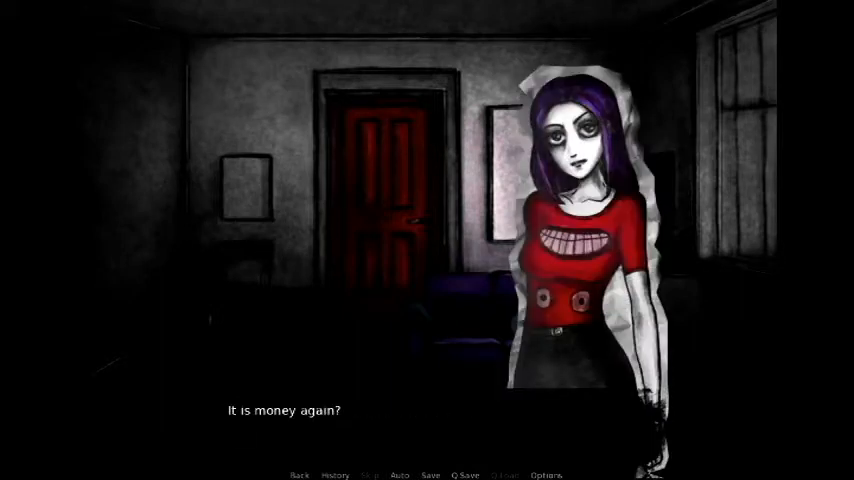
Advance her hesitation and suspicions through the thoughts about the police and his strangeness.
{"action": "key", "text": "space"}
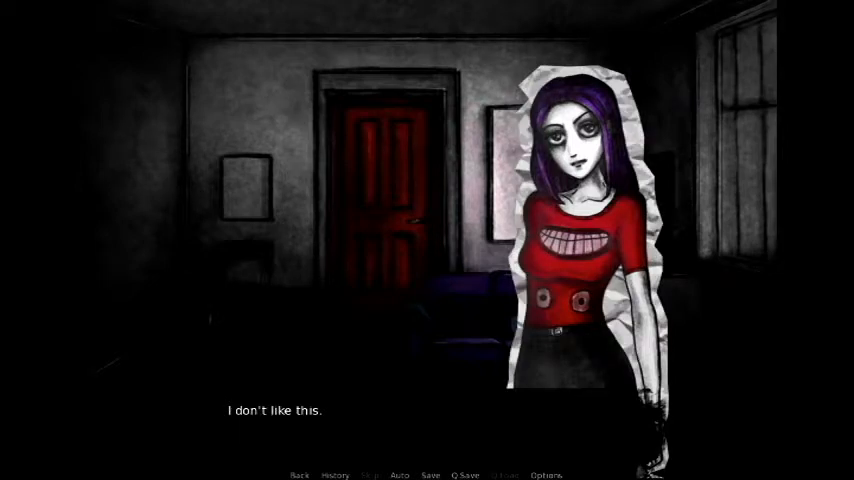
{"action": "key", "text": "space"}
{"action": "key", "text": "space"}
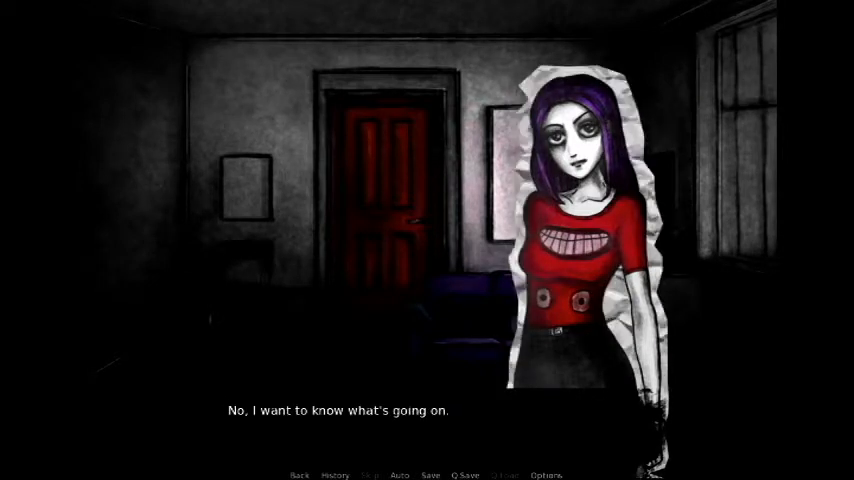
{"action": "key", "text": "space"}
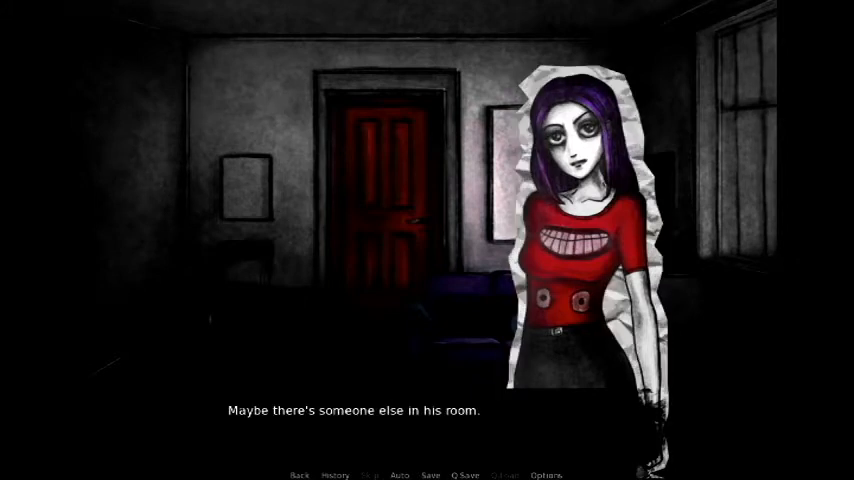
{"action": "key", "text": "space"}
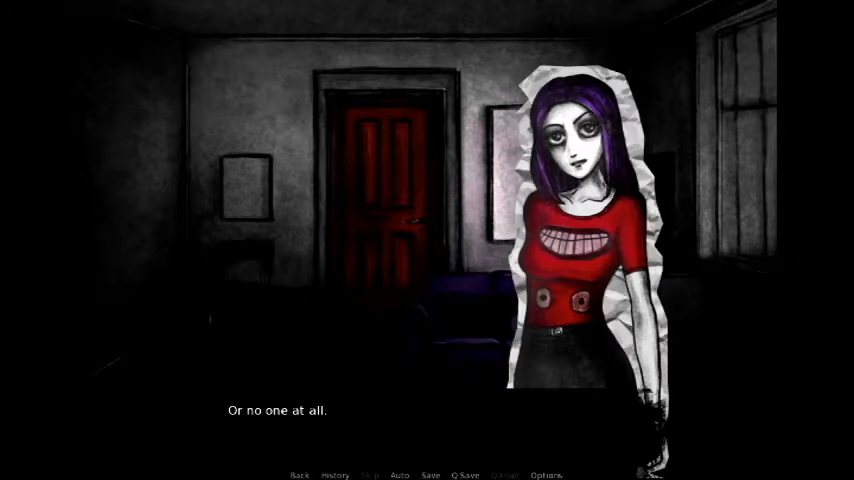
{"action": "key", "text": "space"}
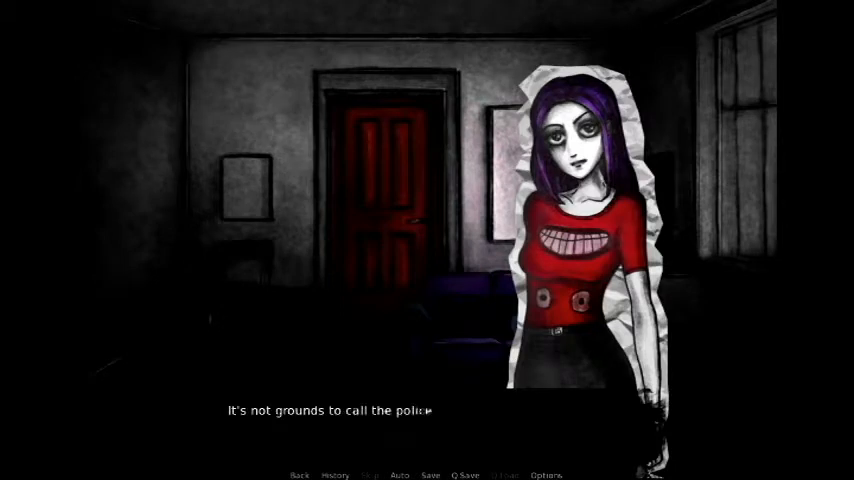
{"action": "key", "text": "space"}
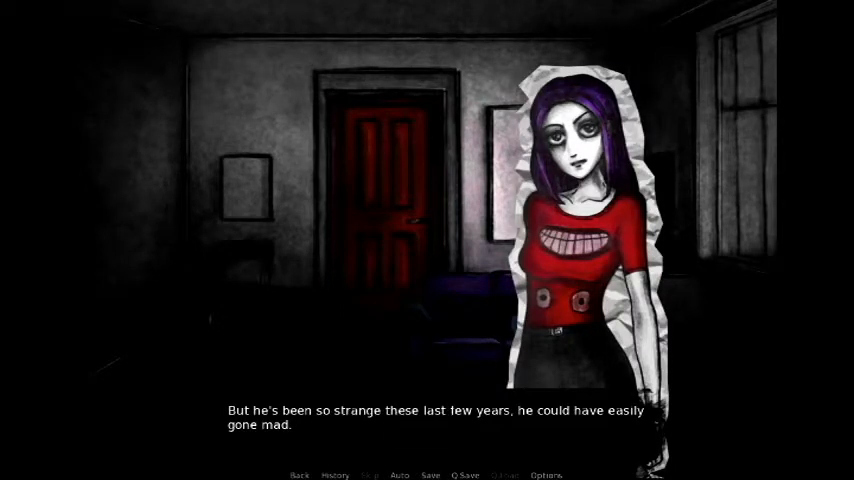
Continue past the danger line to her decision to grab a knife and coax him out.
{"action": "key", "text": "space"}
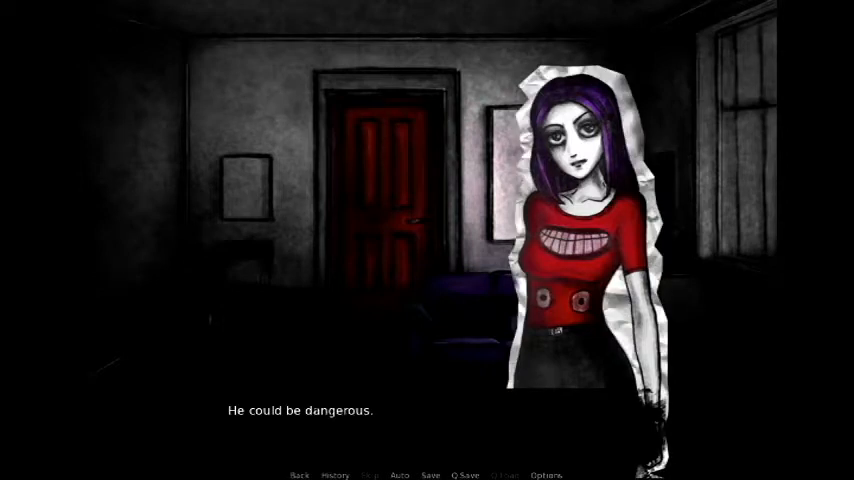
{"action": "key", "text": "space"}
{"action": "key", "text": "space"}
{"action": "key", "text": "space"}
{"action": "key", "text": "space"}
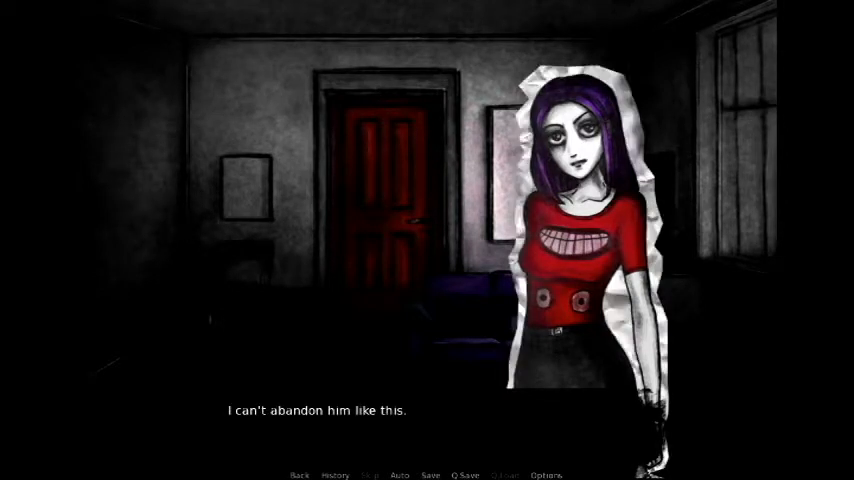
{"action": "key", "text": "space"}
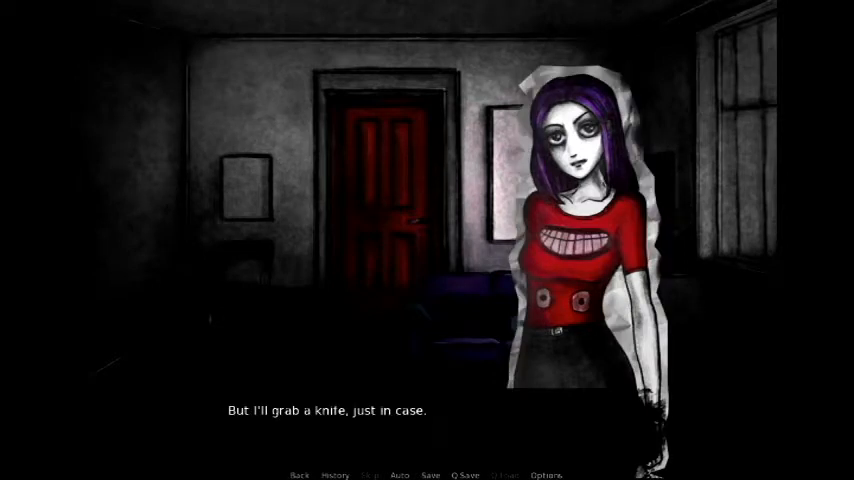
{"action": "key", "text": "space"}
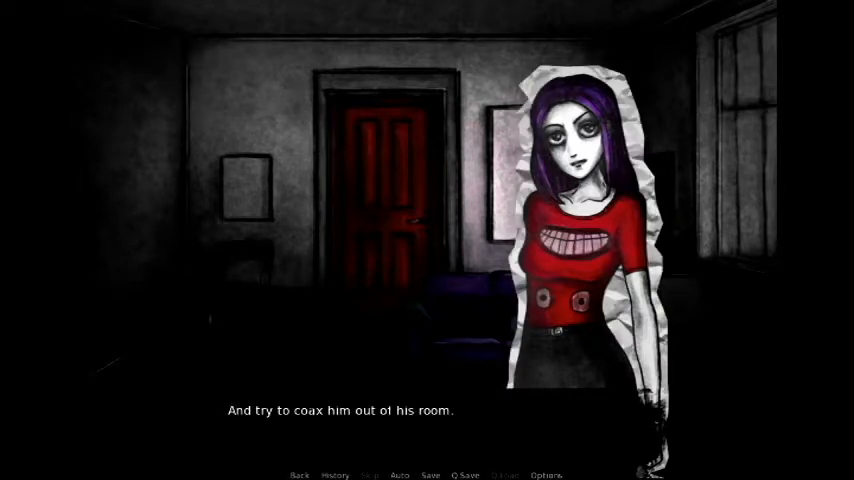
{"action": "key", "text": "space"}
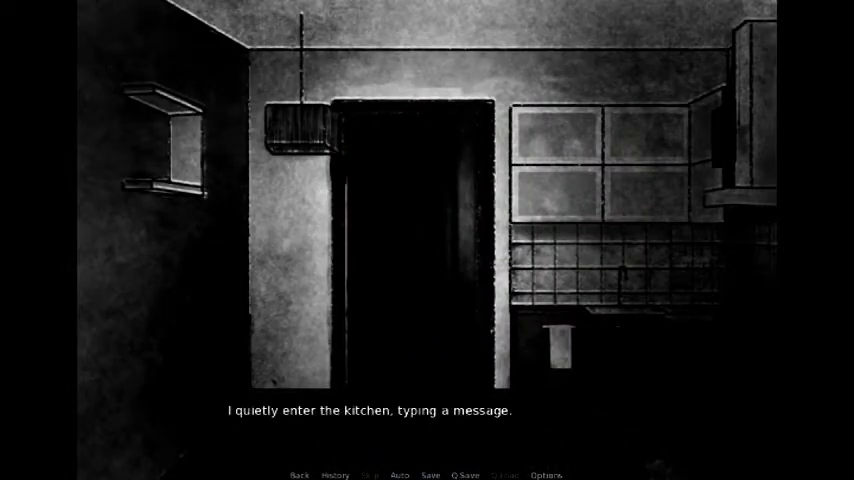
Alternate between the kitchen narration and the phone chat as the envelope deal begins.
{"action": "key", "text": "space"}
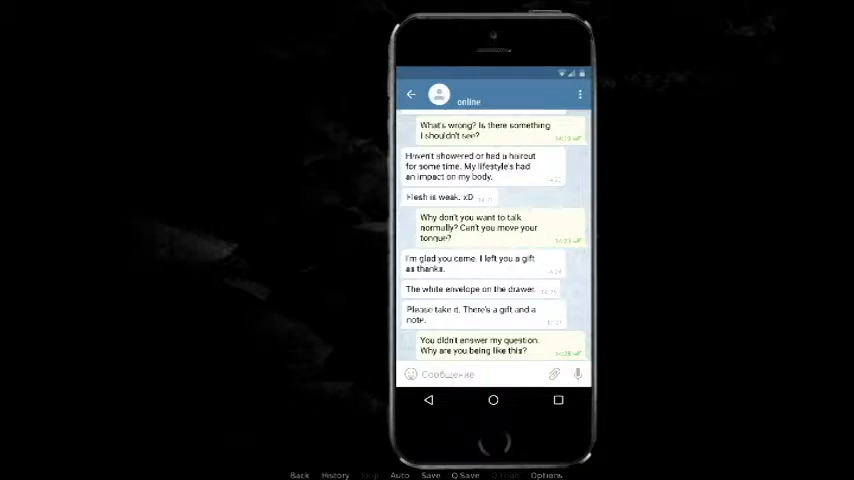
{"action": "key", "text": "space"}
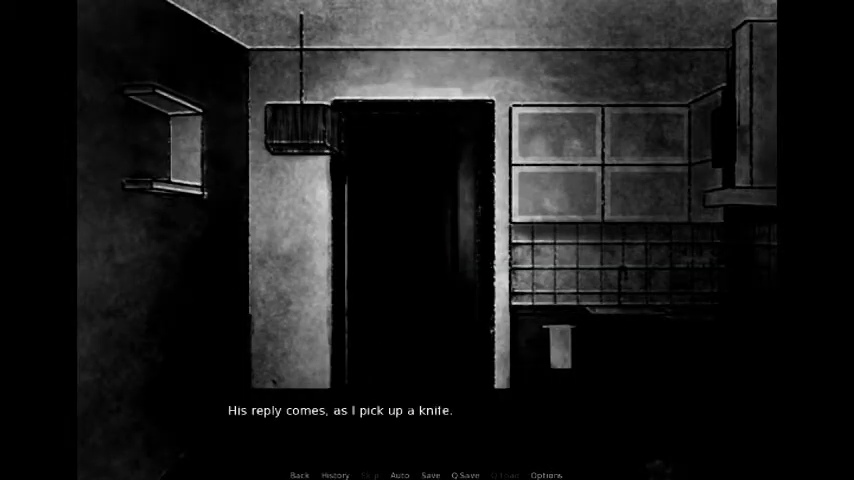
{"action": "key", "text": "space"}
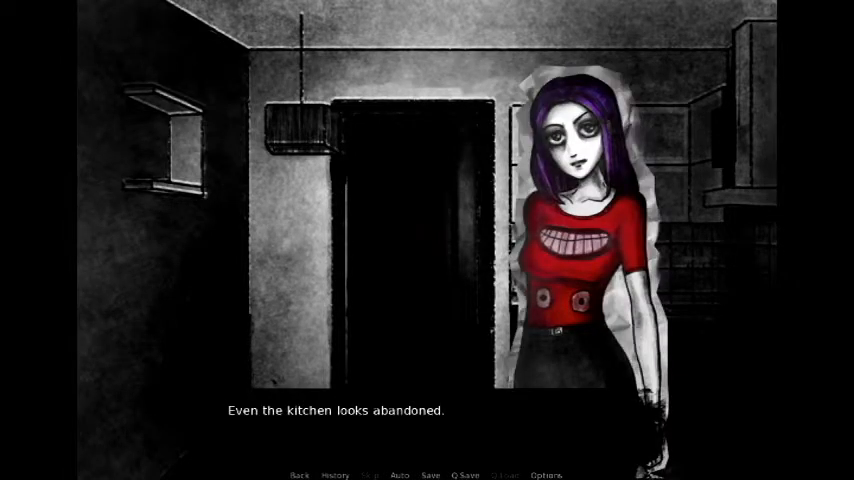
{"action": "key", "text": "space"}
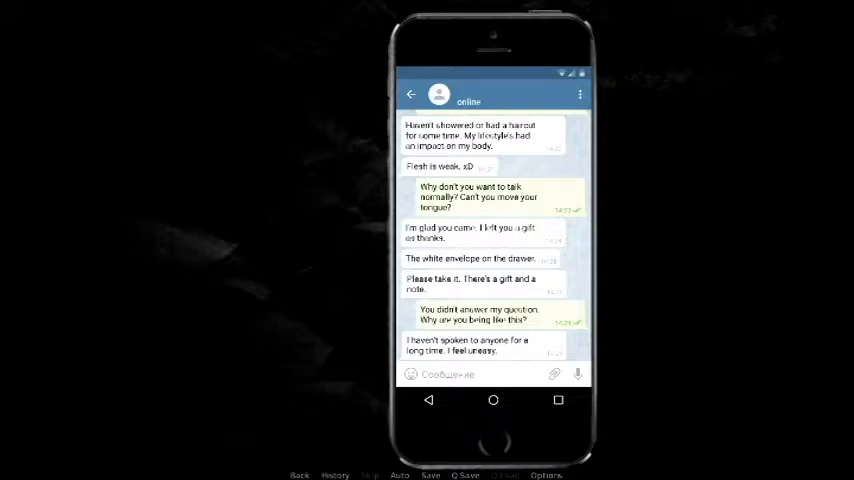
{"action": "key", "text": "space"}
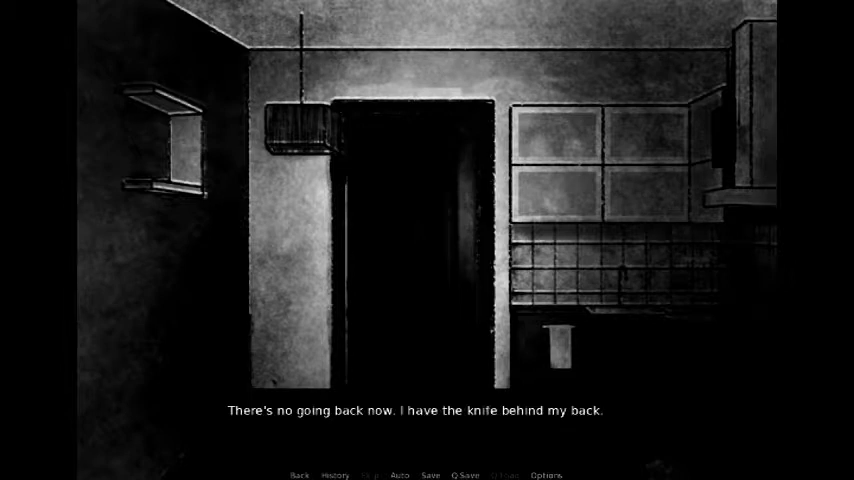
Continue the exchange until his chat insists she take the envelope first.
{"action": "key", "text": "space"}
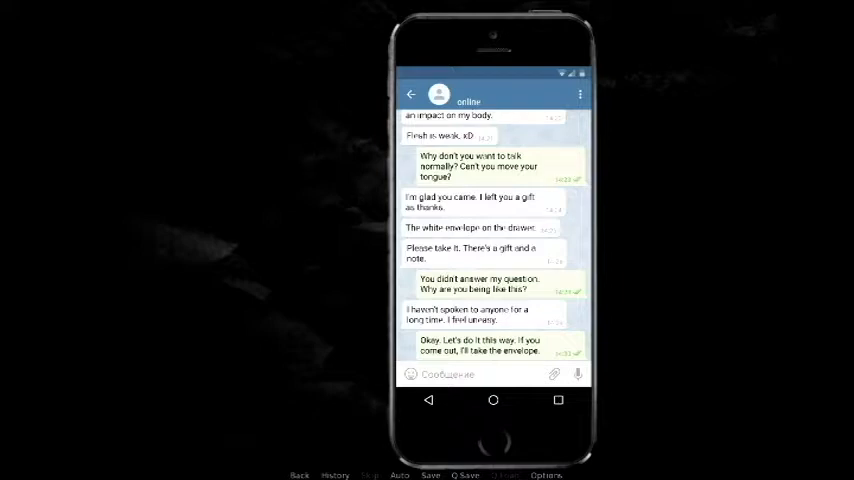
{"action": "key", "text": "space"}
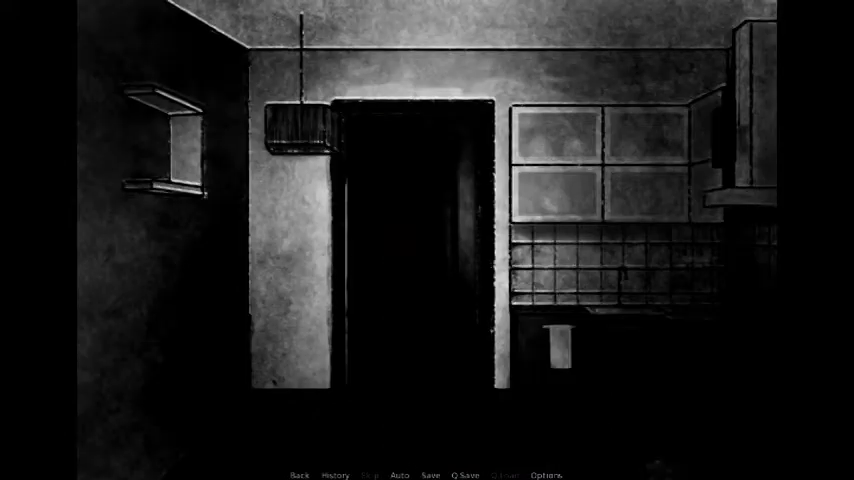
{"action": "key", "text": "space"}
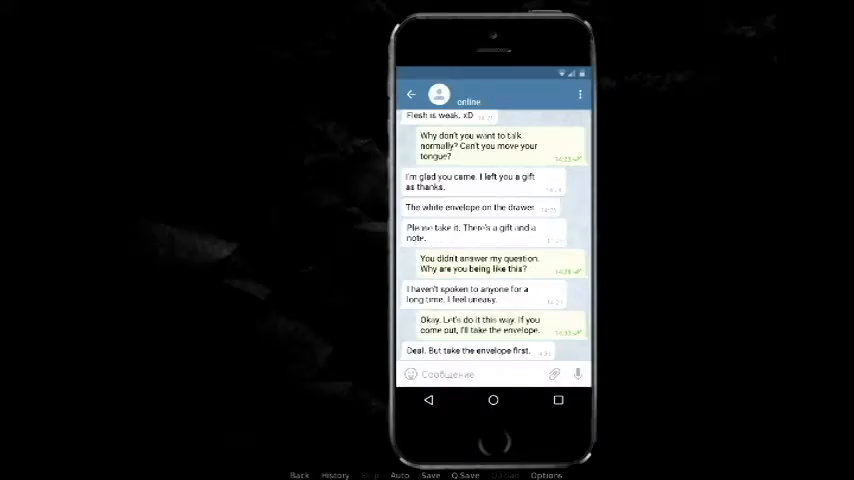
{"action": "key", "text": "space"}
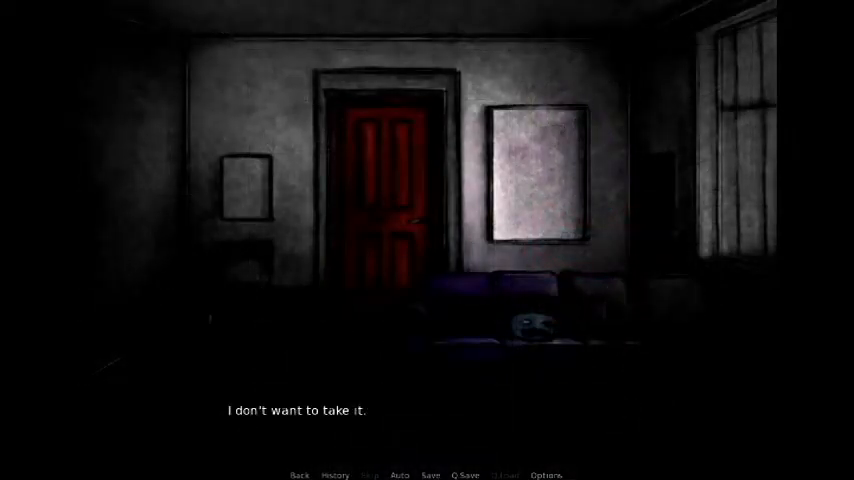
Advance her thoughts about hiding the cash until she puts the envelope in her bag.
{"action": "key", "text": "space"}
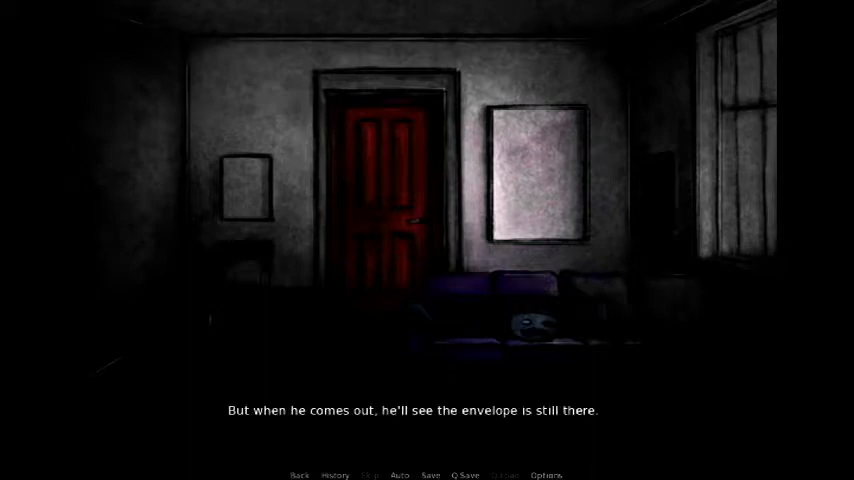
{"action": "key", "text": "space"}
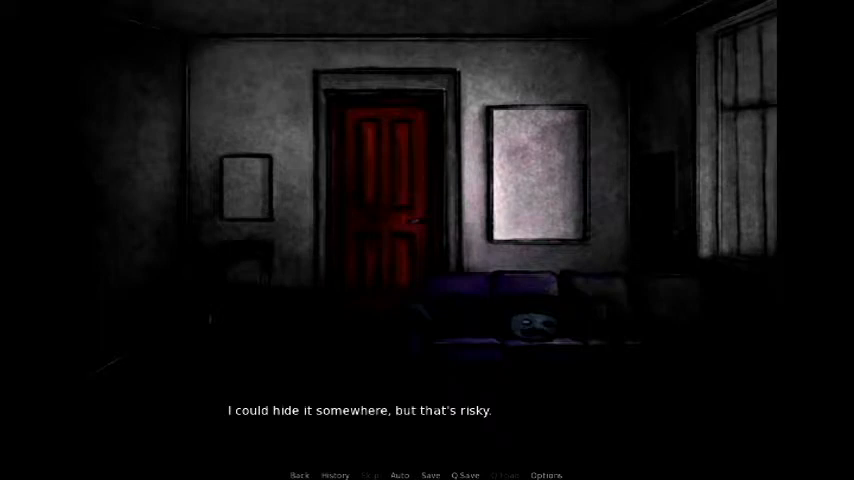
{"action": "key", "text": "space"}
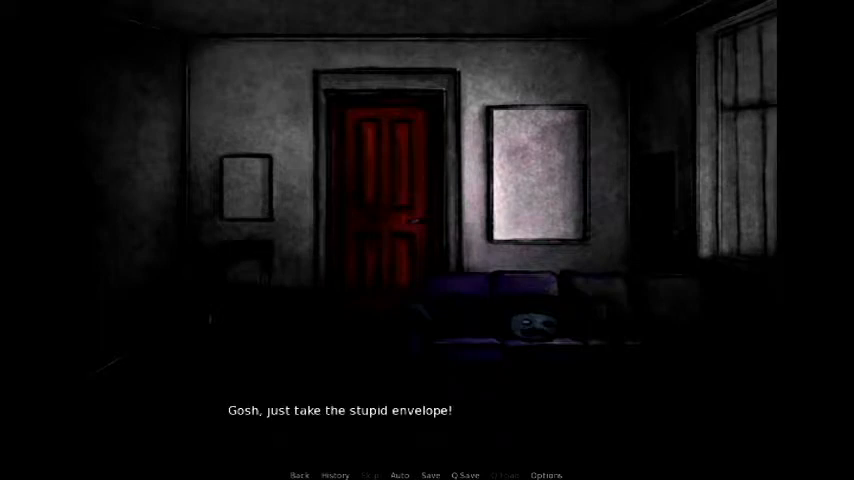
{"action": "key", "text": "space"}
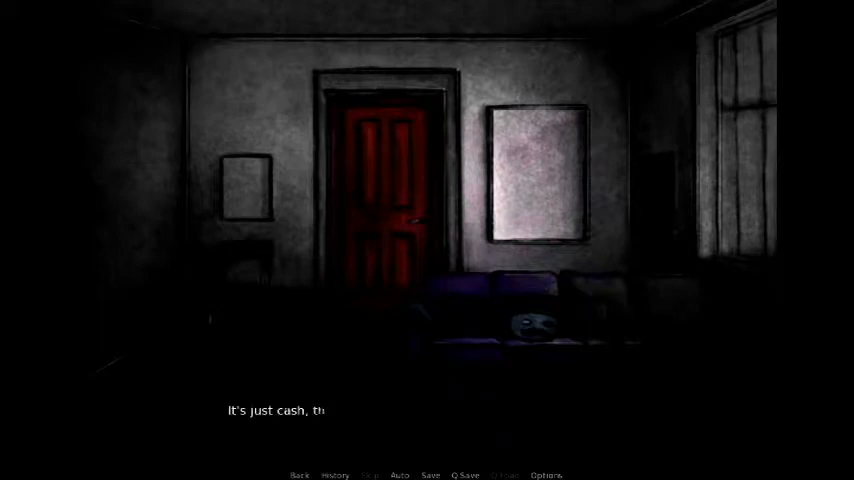
{"action": "key", "text": "space"}
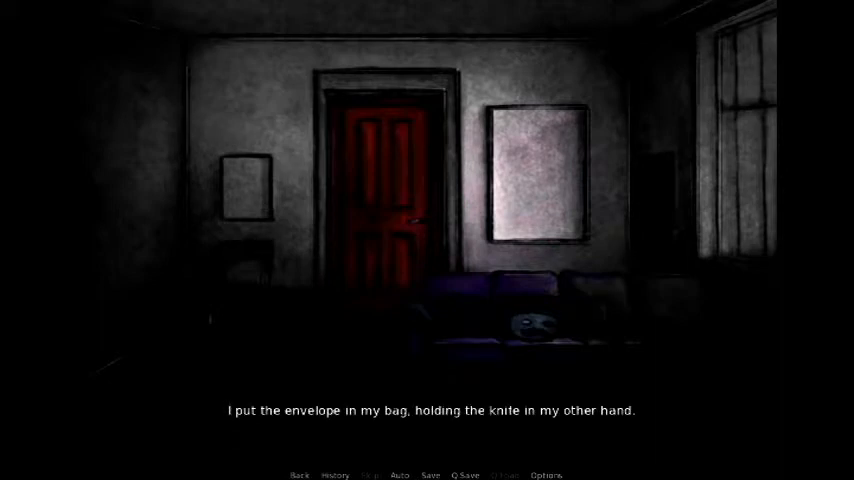
Continue to the chat where she texts 'I have it' and he replies with his warning.
{"action": "key", "text": "space"}
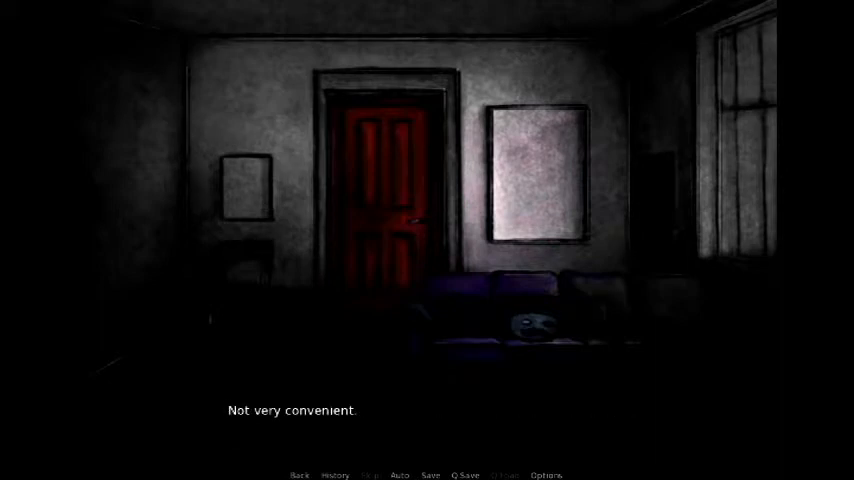
{"action": "key", "text": "space"}
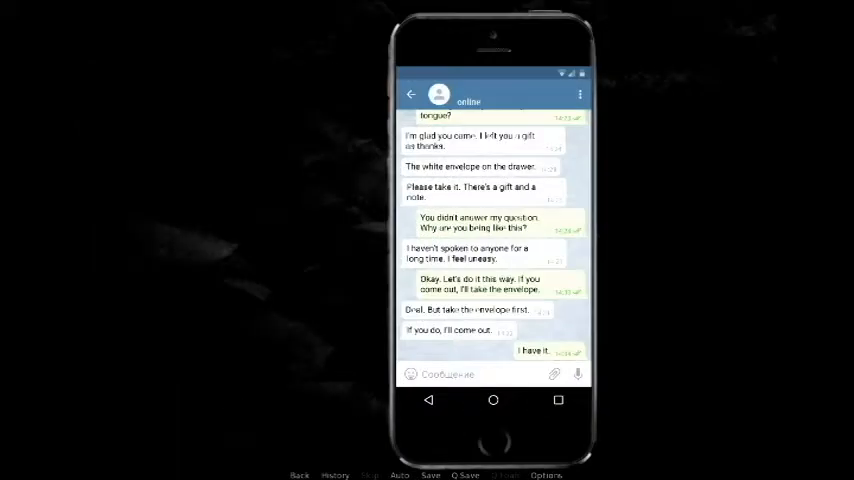
{"action": "key", "text": "space"}
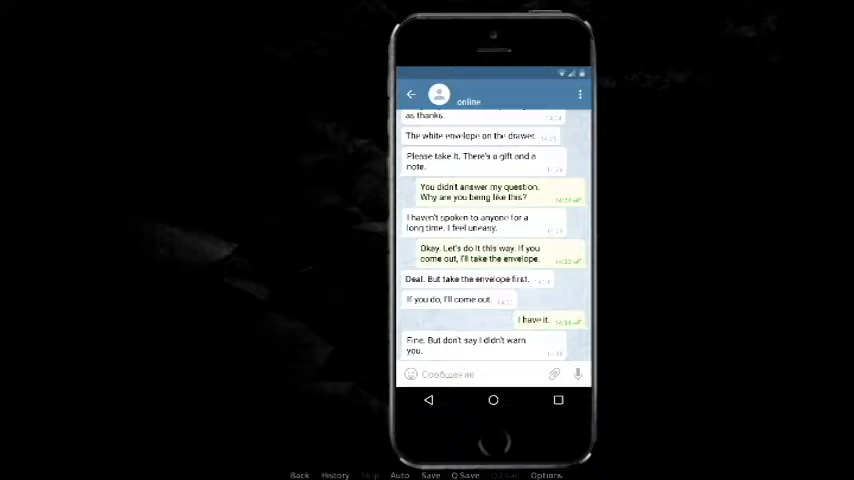
Advance from the chat back to the room and past 'Surprise me.' until the figure in the NO shirt emerges.
{"action": "key", "text": "space"}
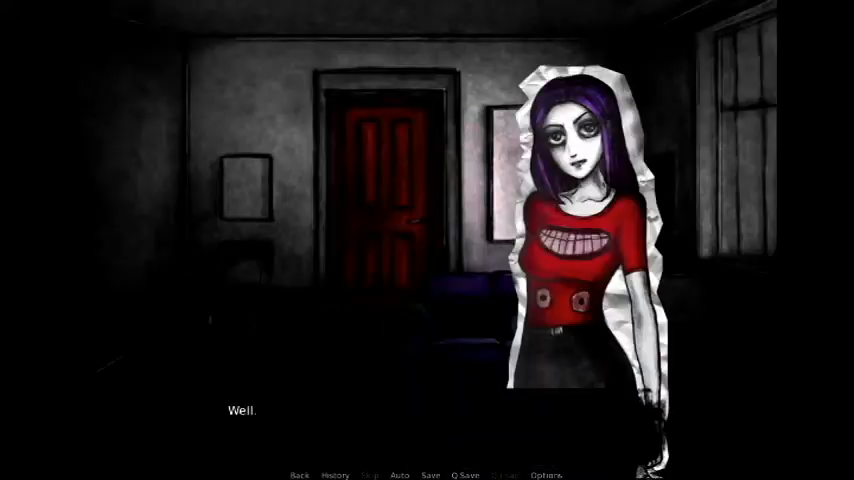
{"action": "key", "text": "space"}
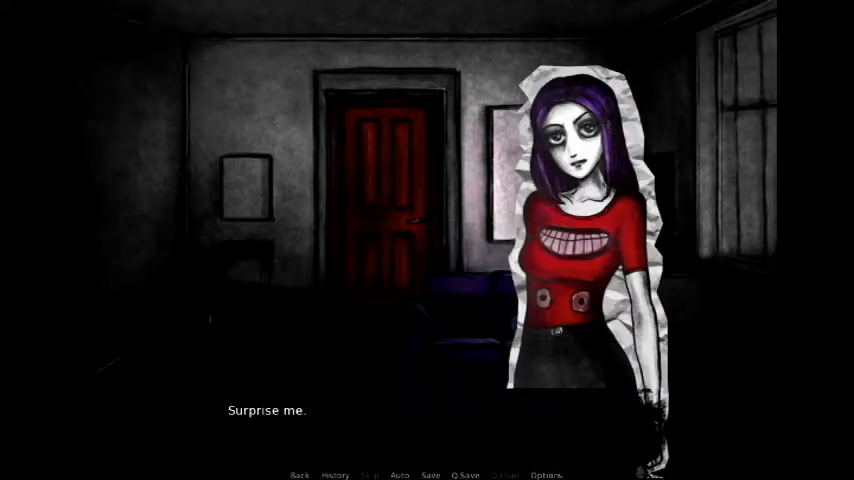
{"action": "key", "text": "space"}
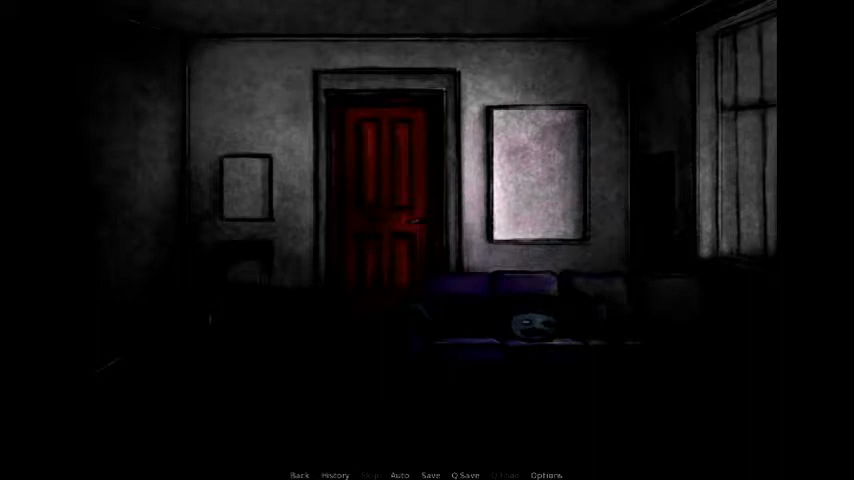
{"action": "key", "text": "space"}
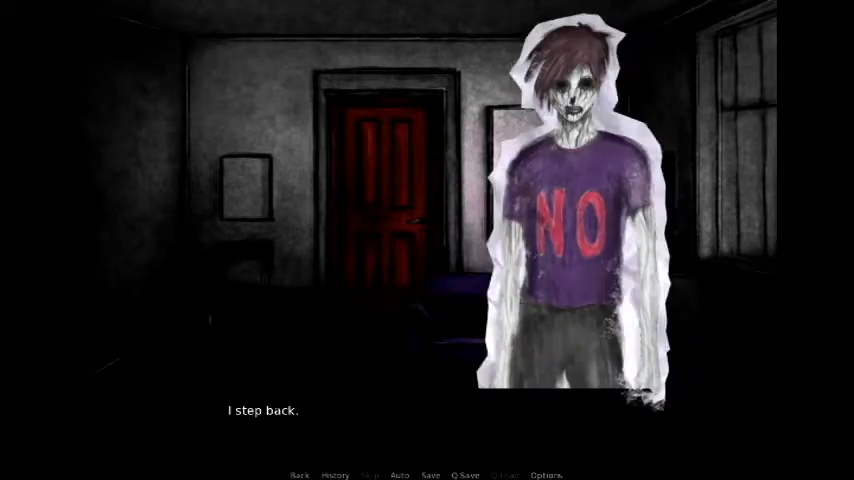
Read through the knife falling, the mechanical voice and backing away until she runs out of the apartment.
{"action": "key", "text": "space"}
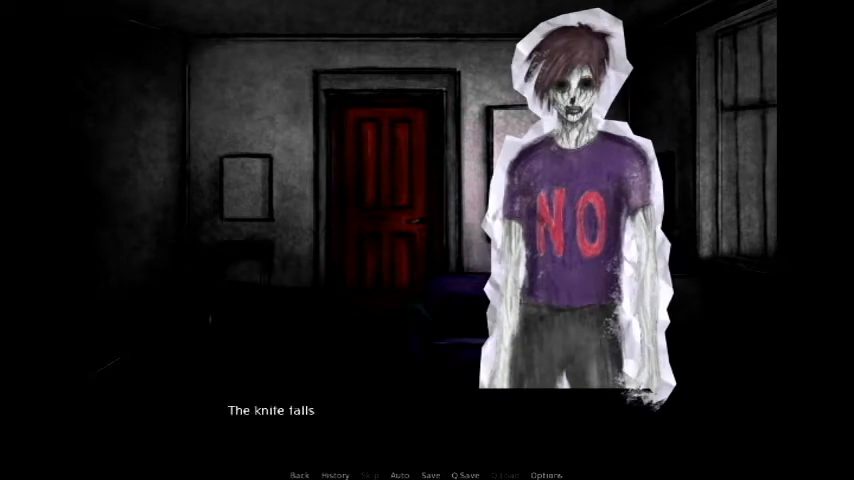
{"action": "key", "text": "space"}
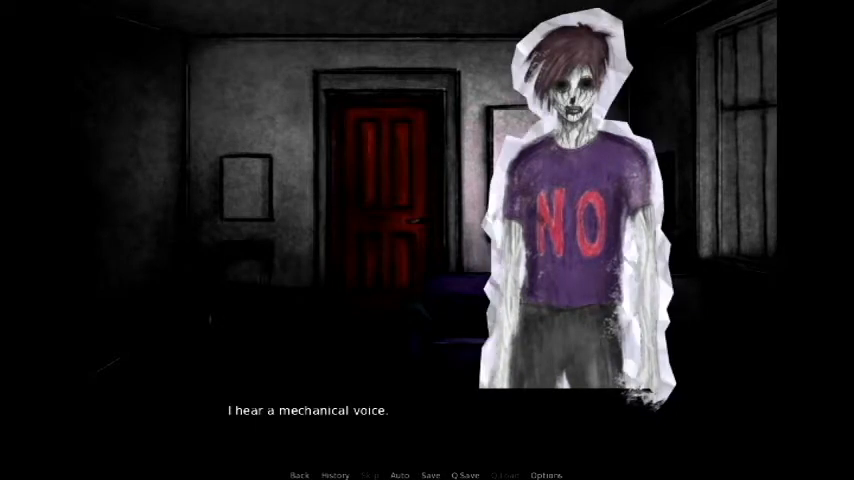
{"action": "key", "text": "space"}
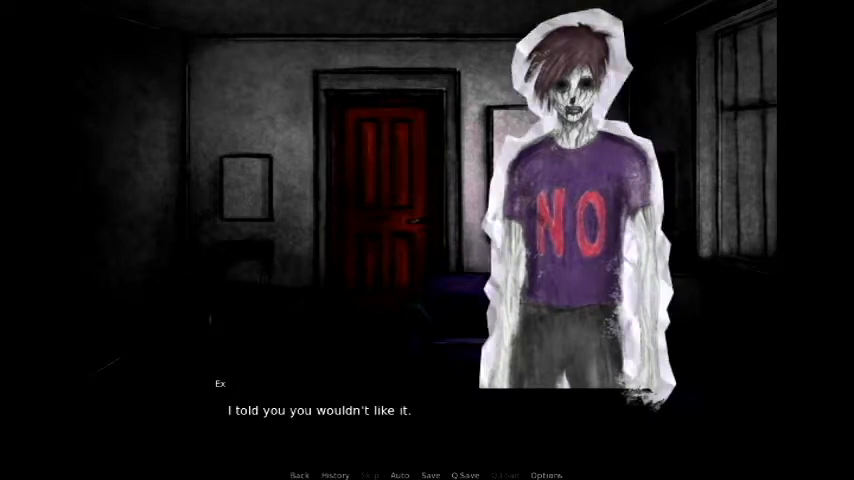
{"action": "key", "text": "space"}
{"action": "key", "text": "space"}
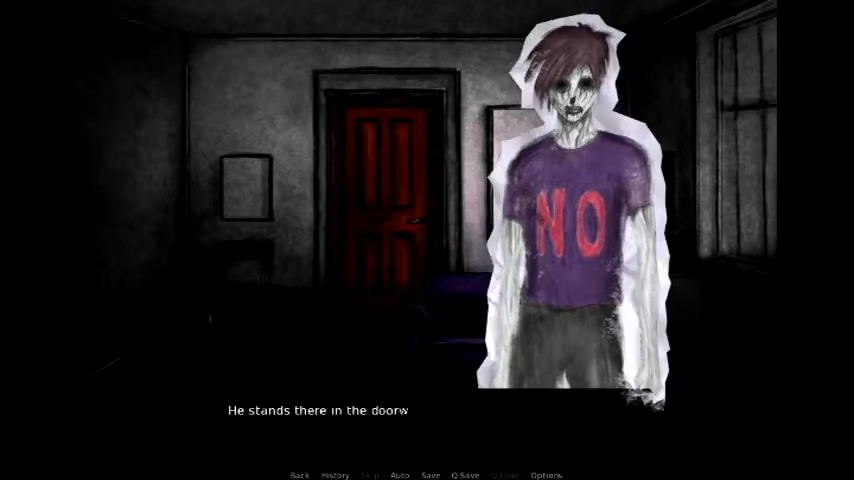
{"action": "key", "text": "space"}
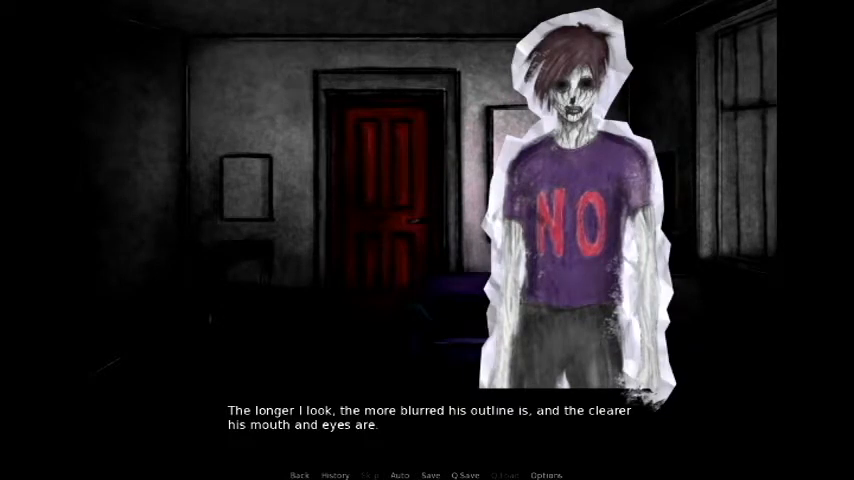
{"action": "key", "text": "space"}
{"action": "key", "text": "space"}
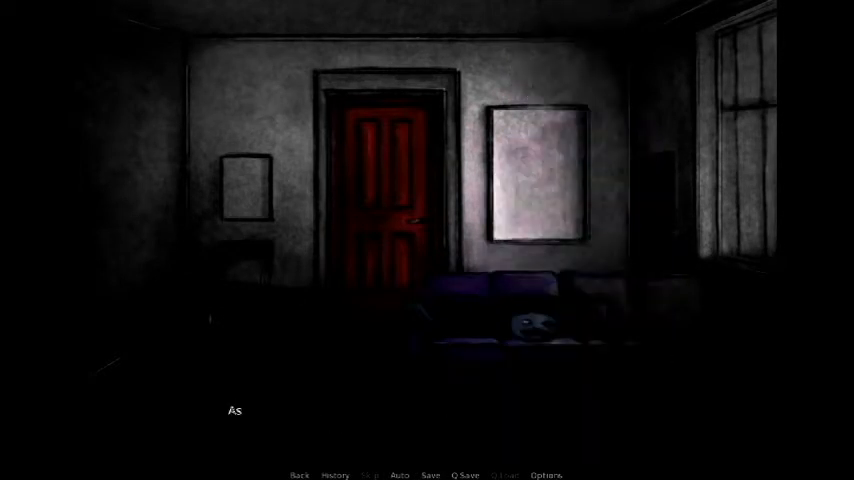
{"action": "key", "text": "space"}
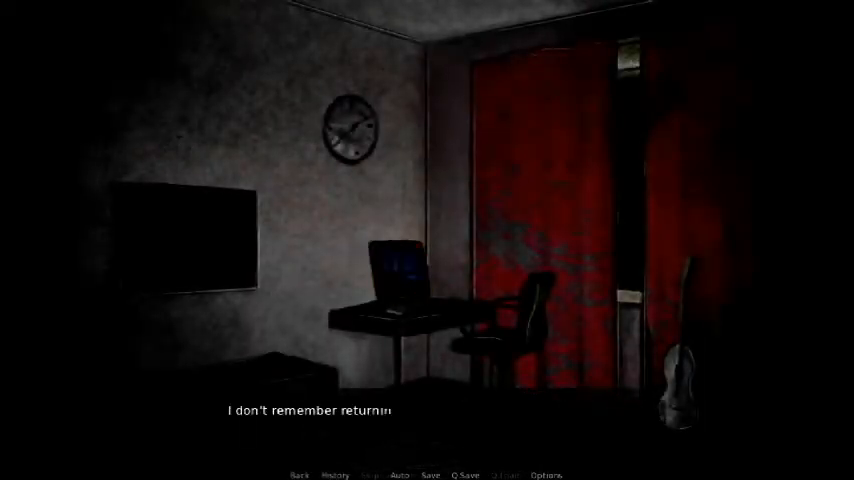
Read her bedroom narration about stress, dreams and his apartment up to the prank question.
{"action": "key", "text": "space"}
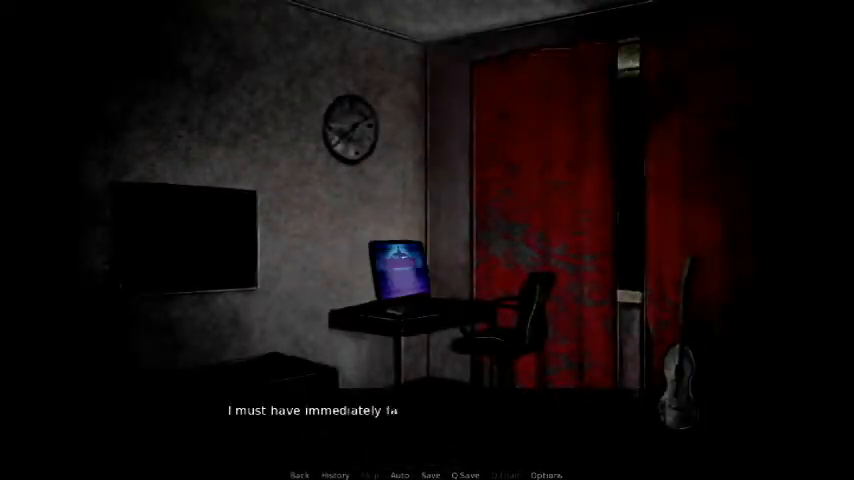
{"action": "key", "text": "space"}
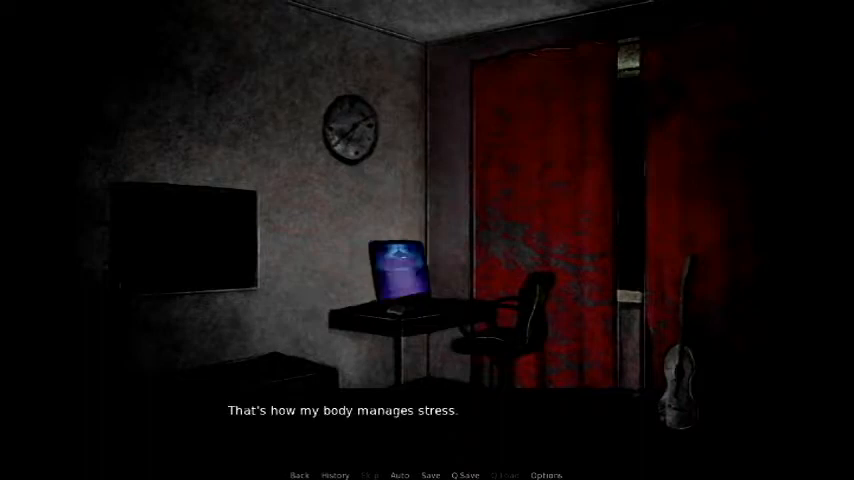
{"action": "key", "text": "space"}
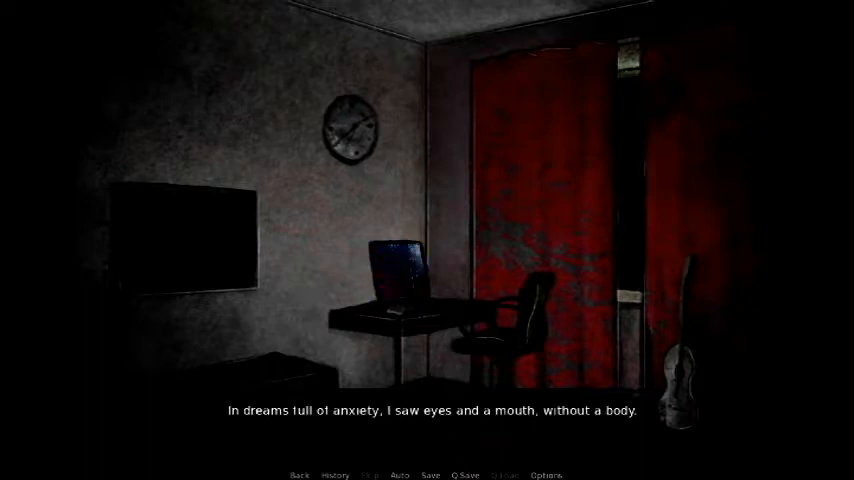
{"action": "key", "text": "space"}
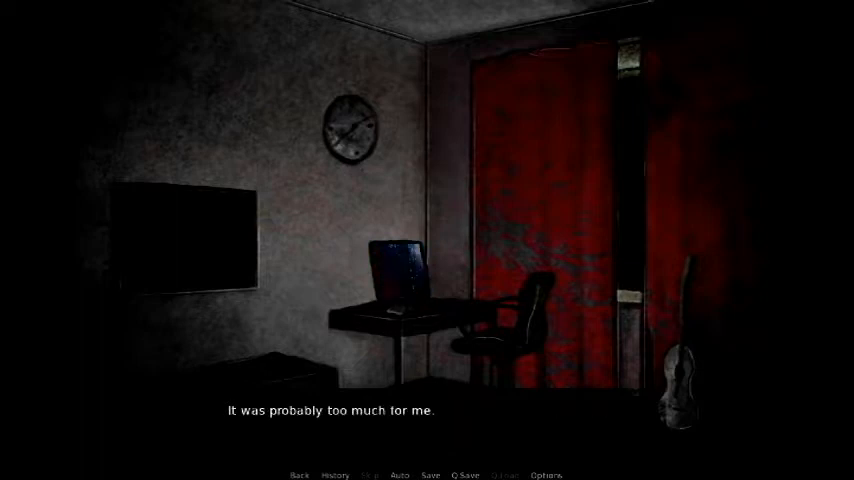
{"action": "key", "text": "space"}
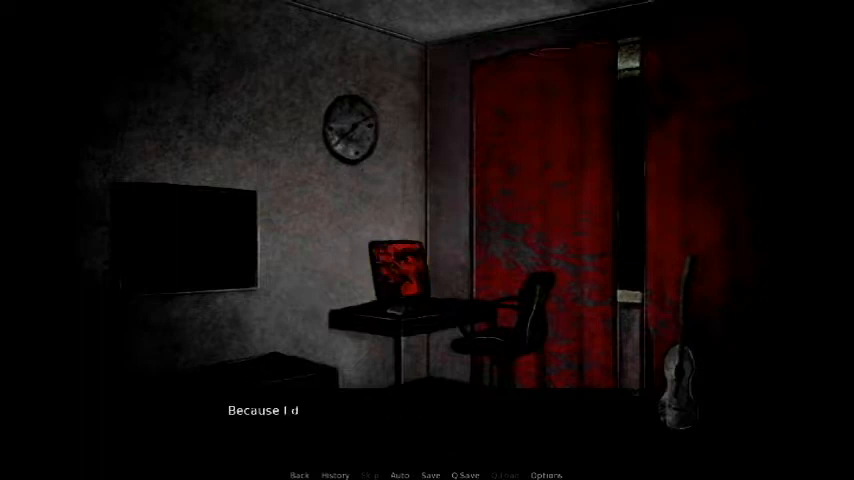
{"action": "key", "text": "space"}
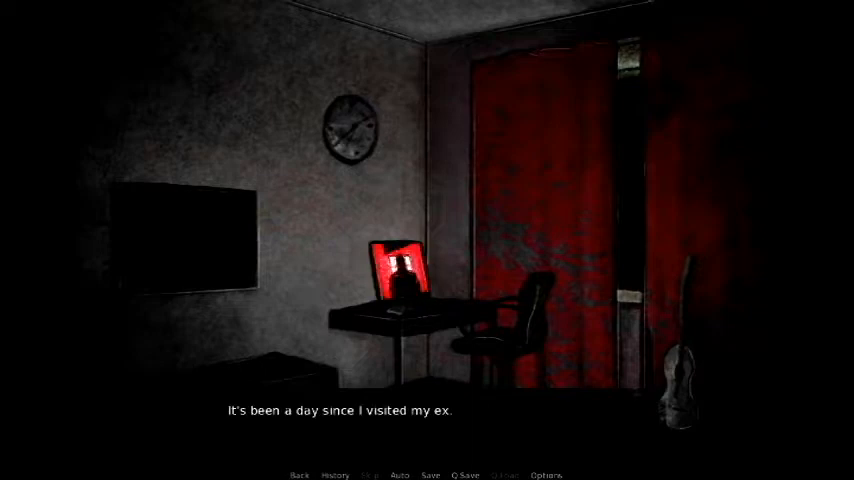
{"action": "key", "text": "space"}
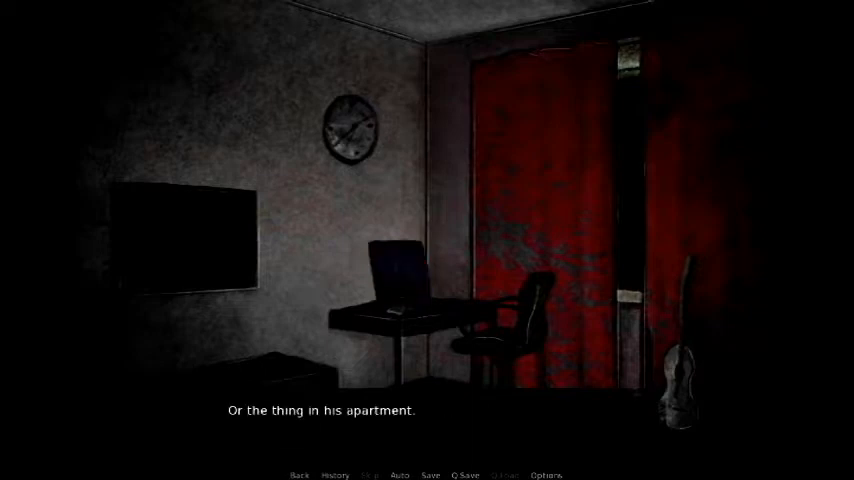
{"action": "key", "text": "space"}
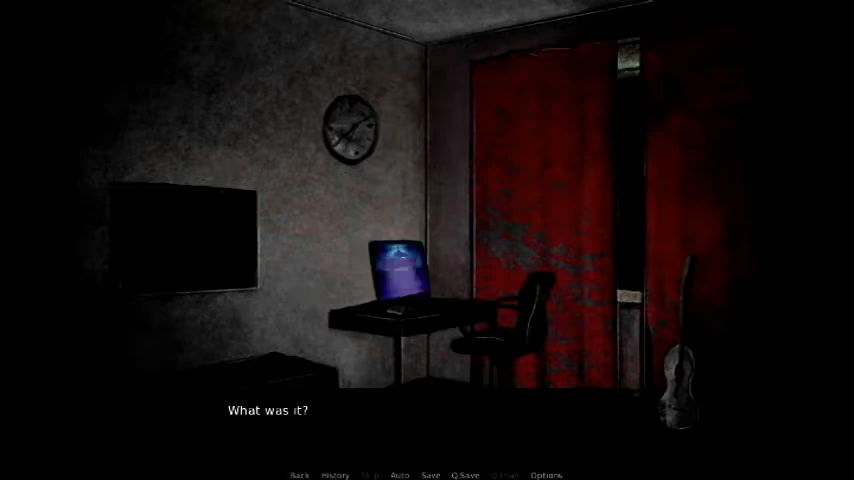
{"action": "key", "text": "space"}
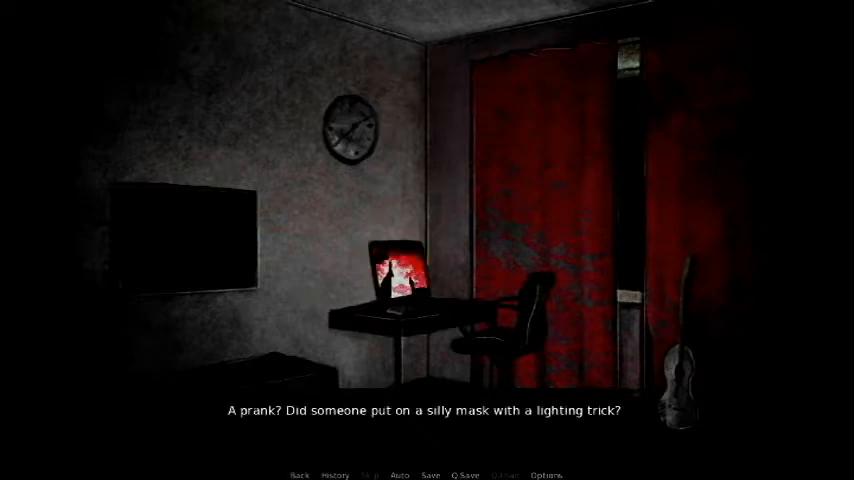
Continue her musings to the idea of starting a conversation, ending on the phone chat 'What happened yesterday?'.
{"action": "key", "text": "space"}
{"action": "key", "text": "space"}
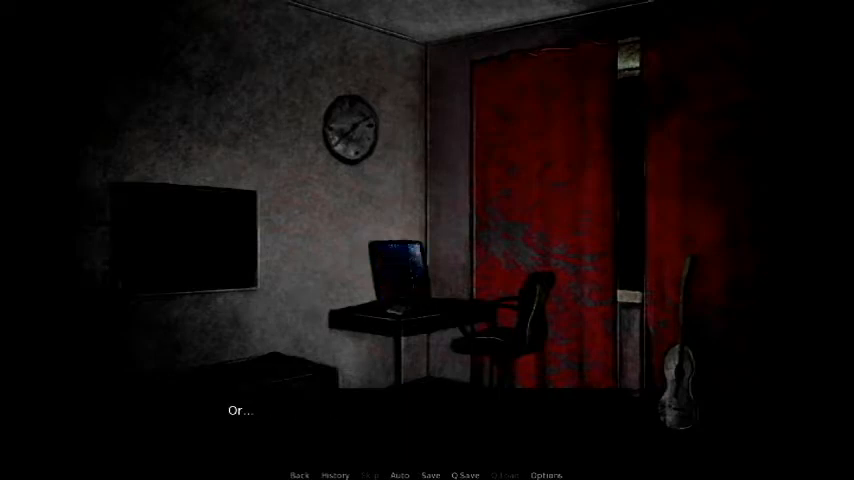
{"action": "key", "text": "space"}
{"action": "key", "text": "space"}
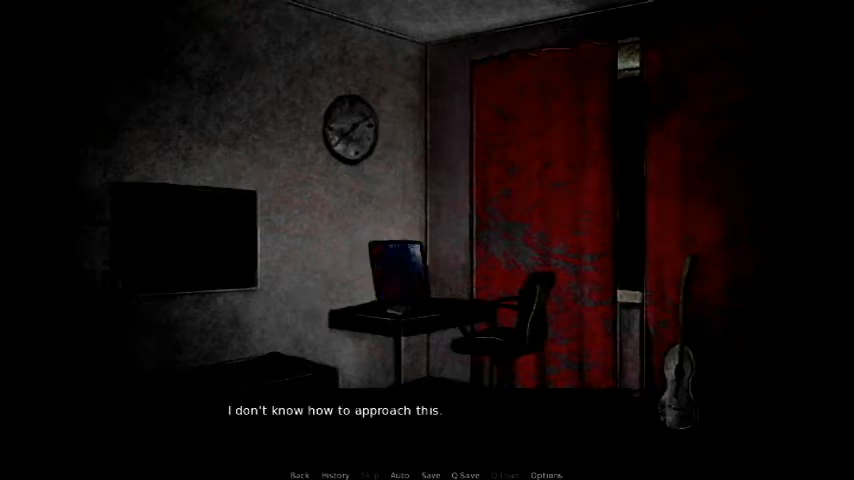
{"action": "key", "text": "space"}
{"action": "key", "text": "space"}
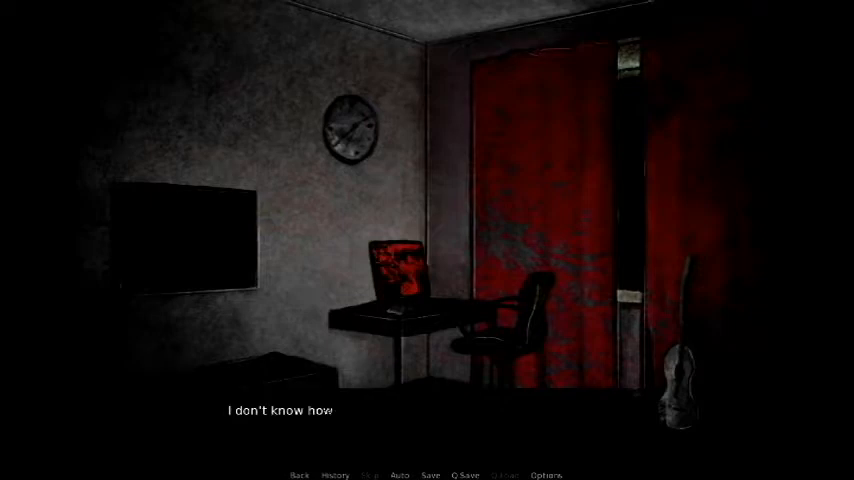
{"action": "key", "text": "space"}
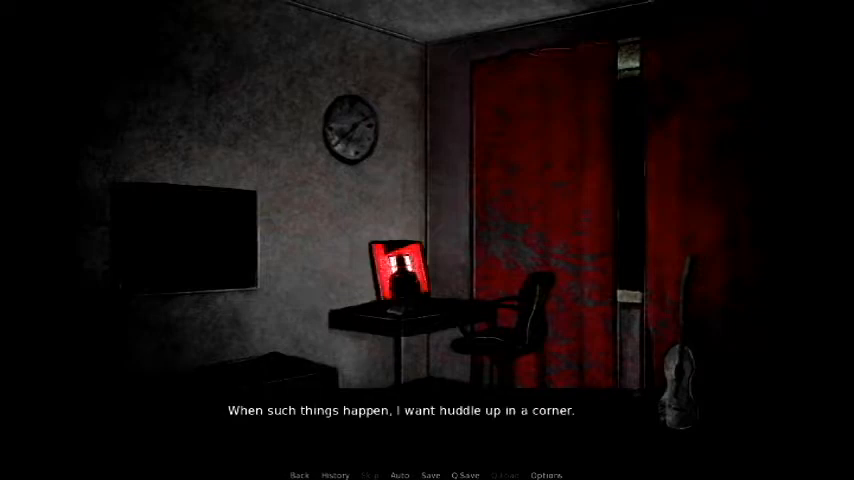
{"action": "key", "text": "space"}
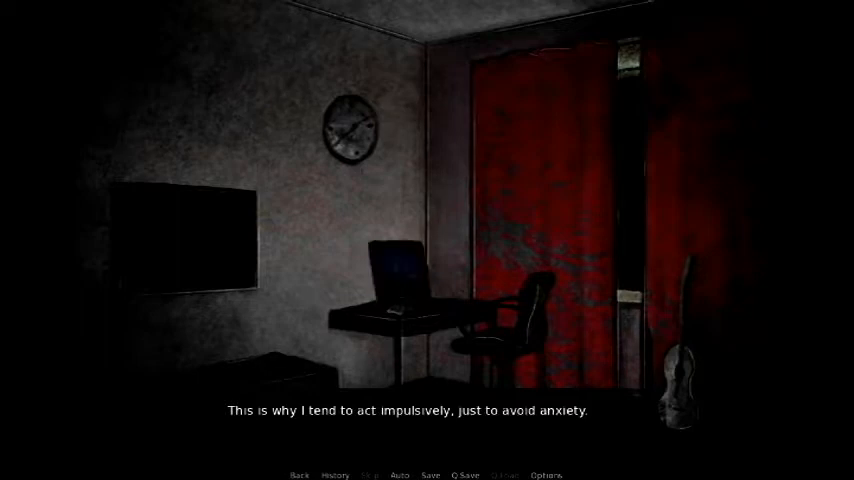
{"action": "key", "text": "space"}
{"action": "key", "text": "space"}
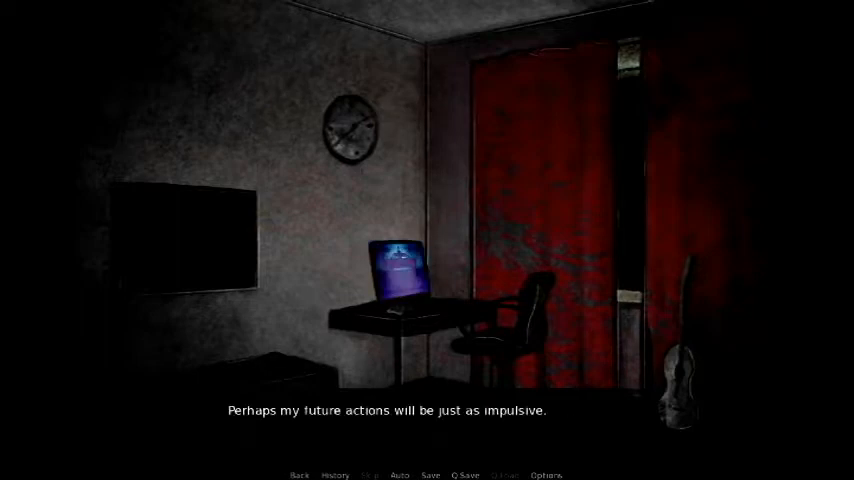
{"action": "key", "text": "space"}
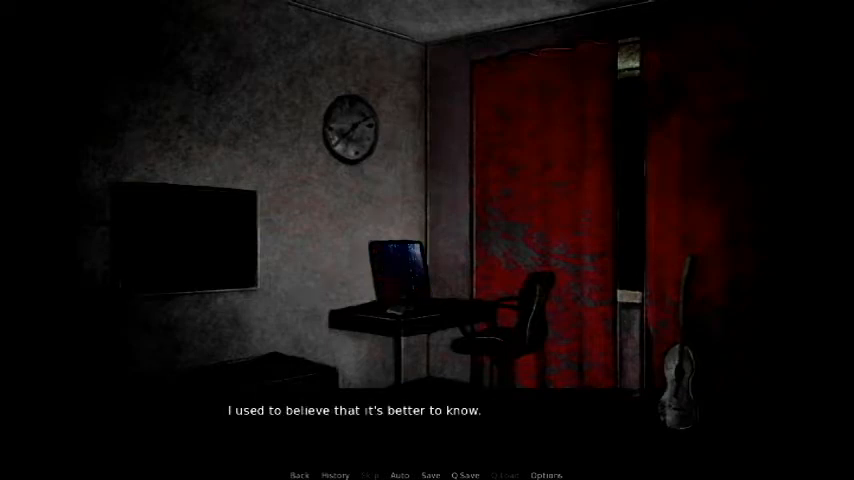
{"action": "key", "text": "space"}
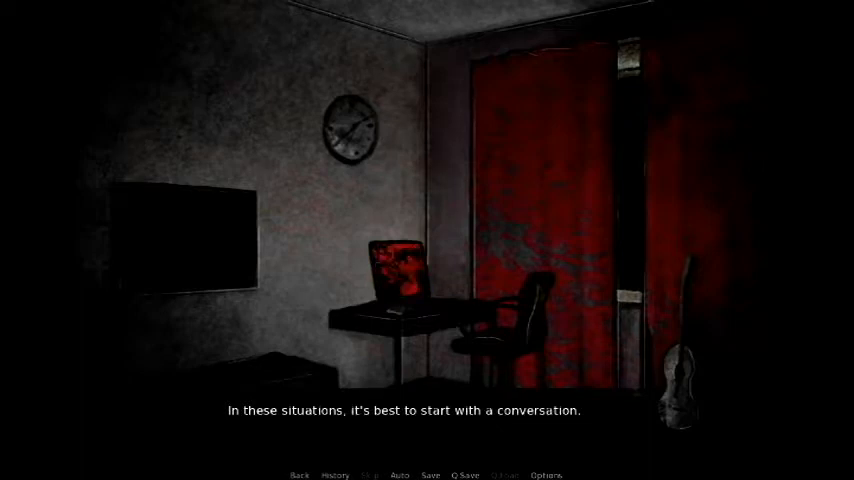
{"action": "key", "text": "space"}
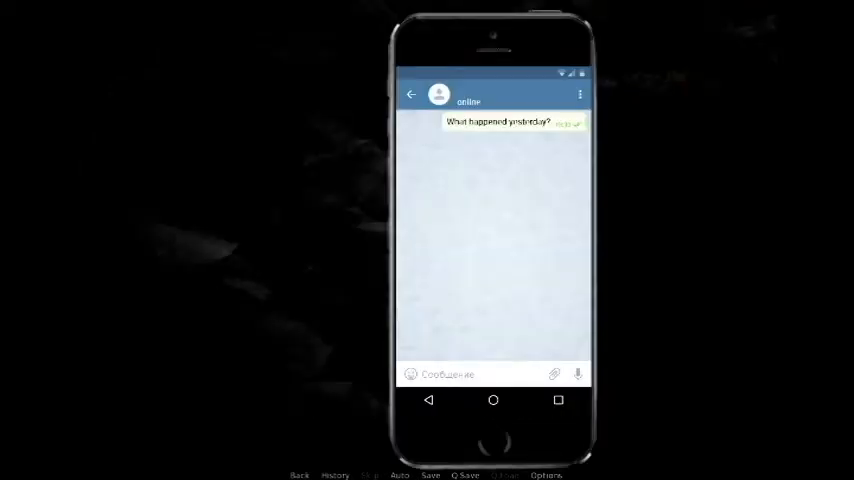
Alternate between room and chat through his first replies until she sends the question about his body.
{"action": "key", "text": "space"}
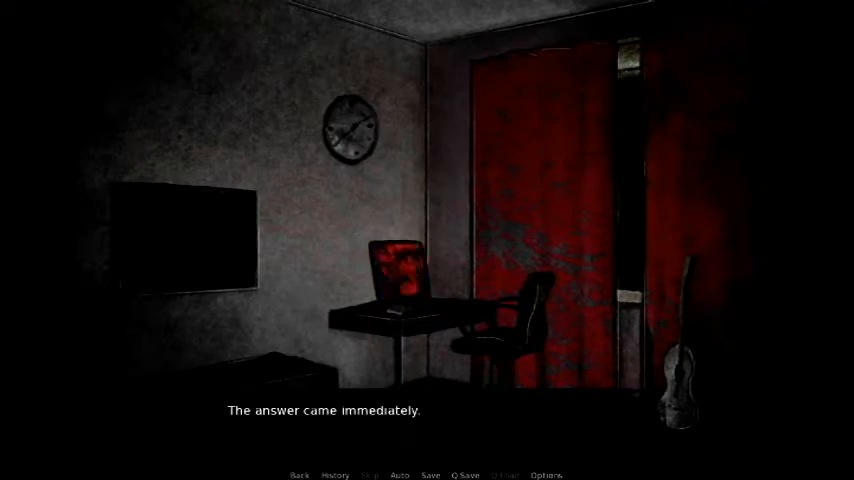
{"action": "key", "text": "space"}
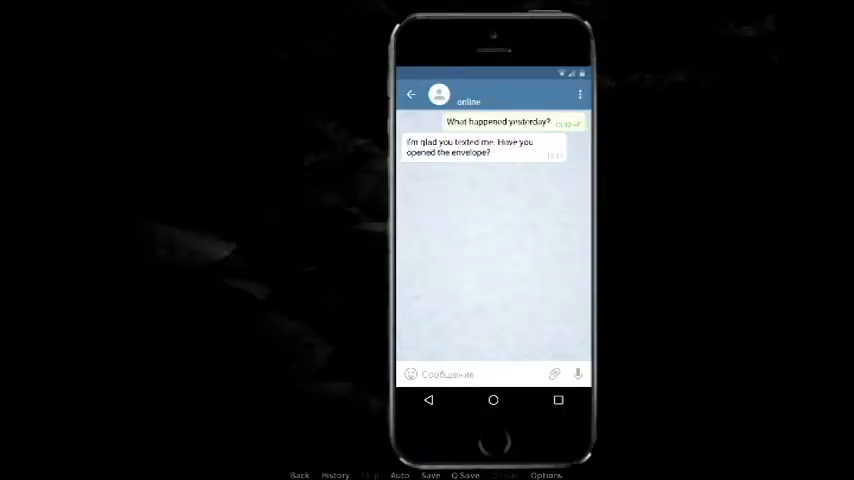
{"action": "key", "text": "space"}
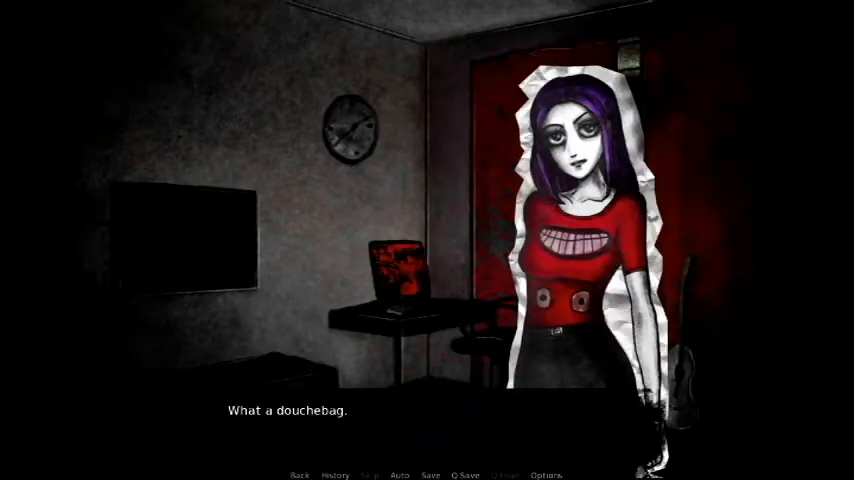
{"action": "key", "text": "space"}
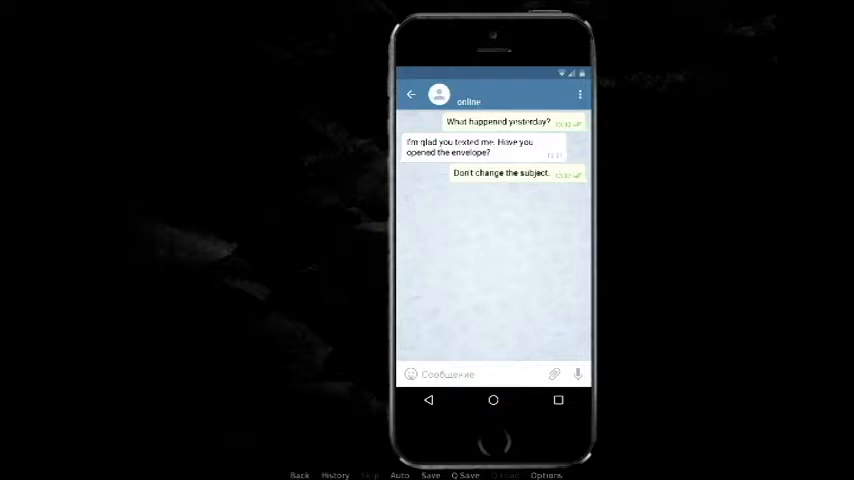
{"action": "key", "text": "space"}
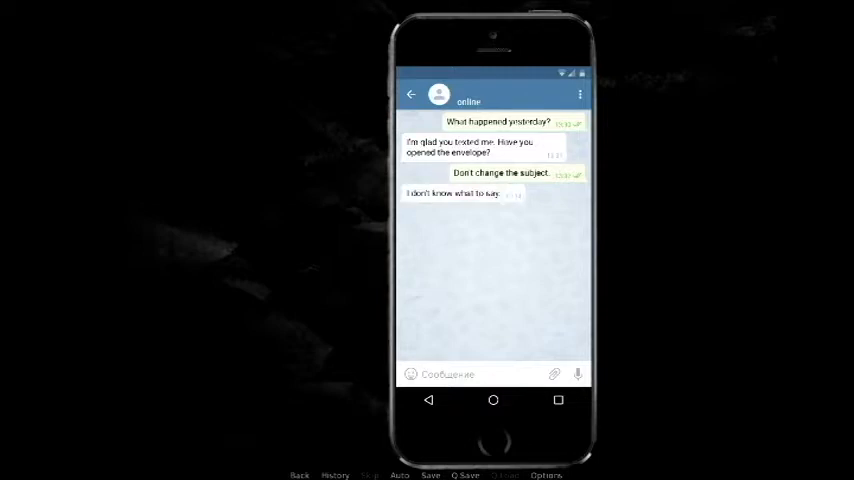
{"action": "key", "text": "space"}
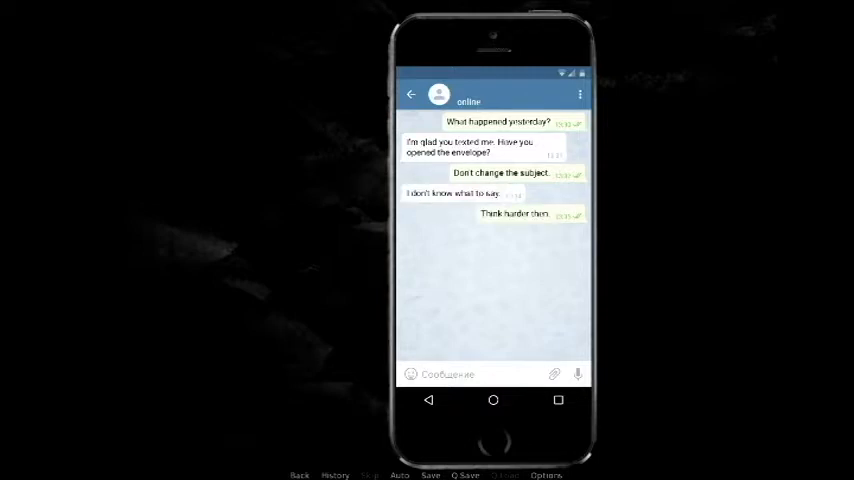
{"action": "key", "text": "space"}
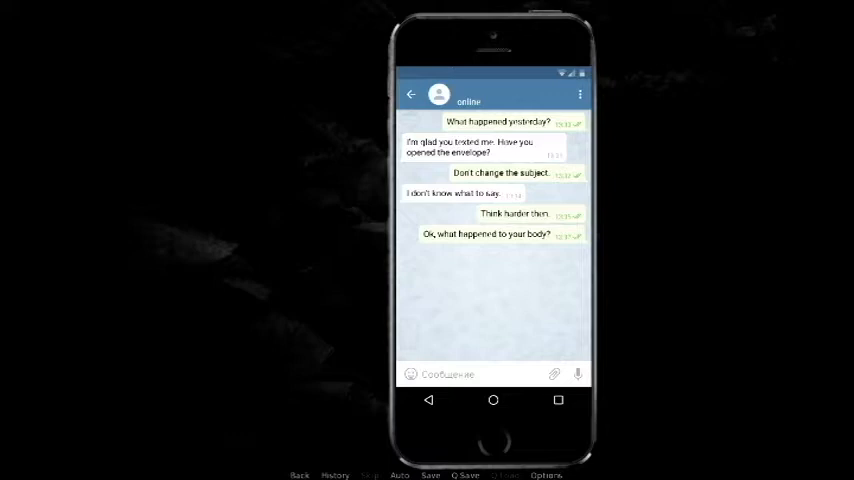
Wait in the room for his 'ascension' answer, react, and reach his message about online arguments.
{"action": "key", "text": "space"}
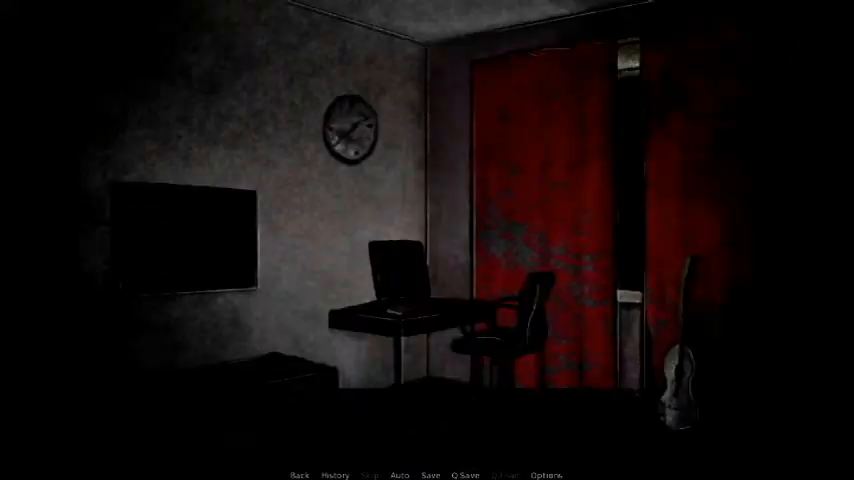
{"action": "key", "text": "space"}
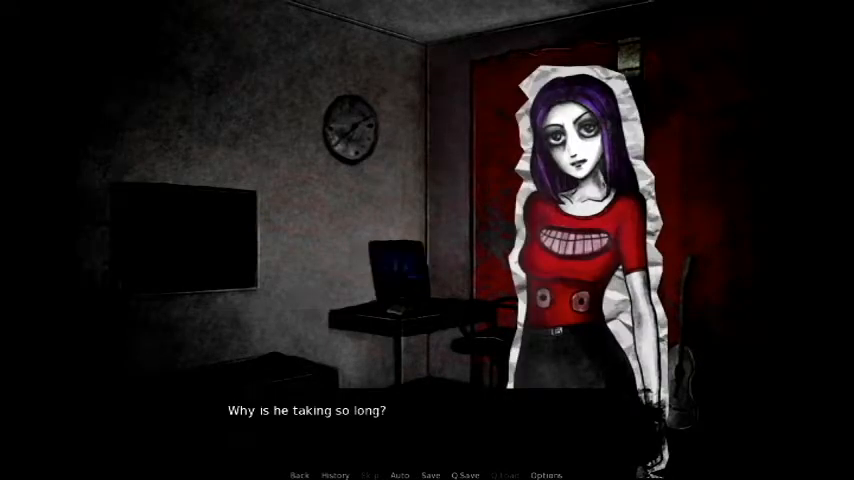
{"action": "key", "text": "space"}
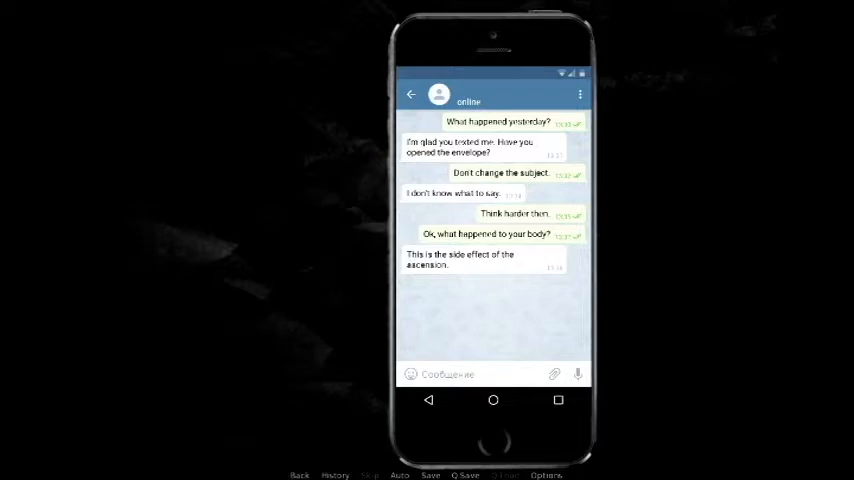
{"action": "key", "text": "space"}
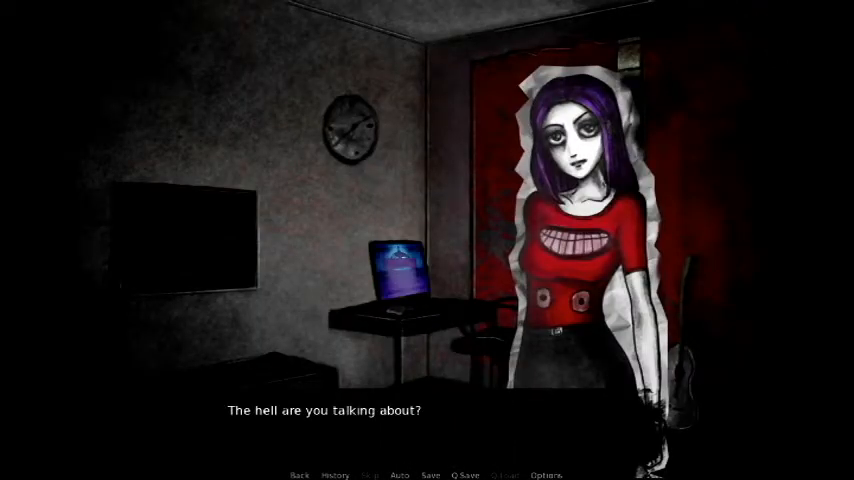
{"action": "key", "text": "space"}
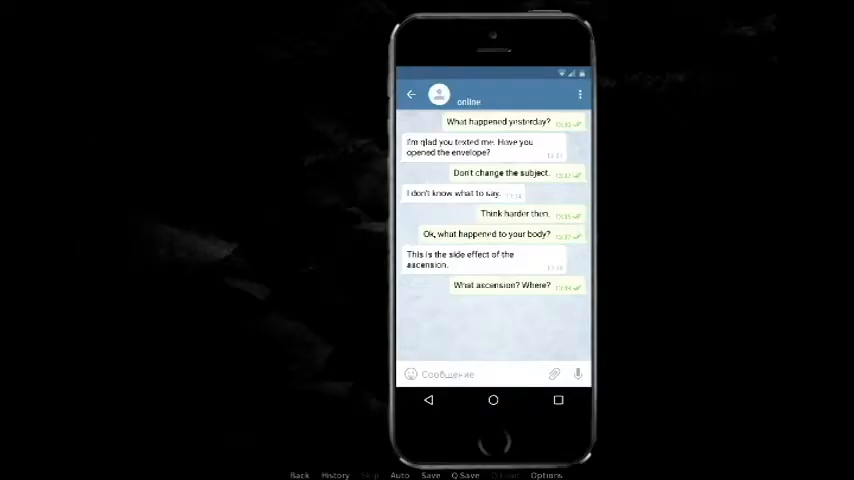
{"action": "key", "text": "space"}
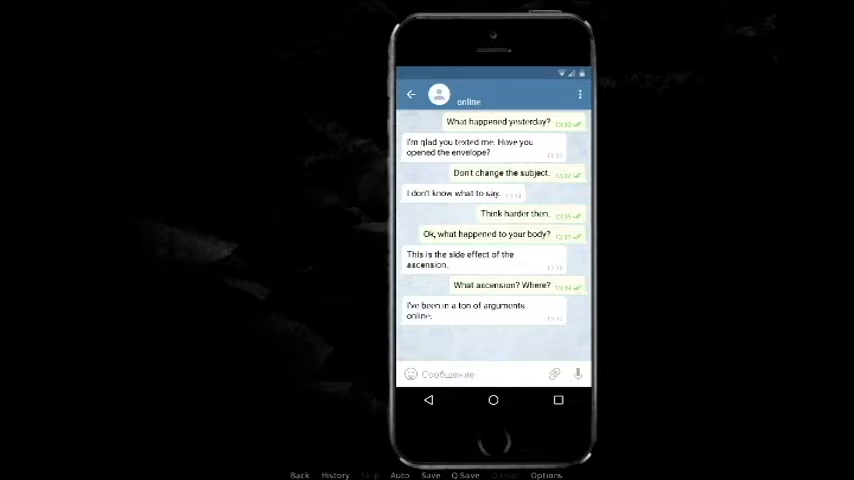
Read his messages about the partnership, cut to her reaction, and show her reply in the chat.
{"action": "key", "text": "space"}
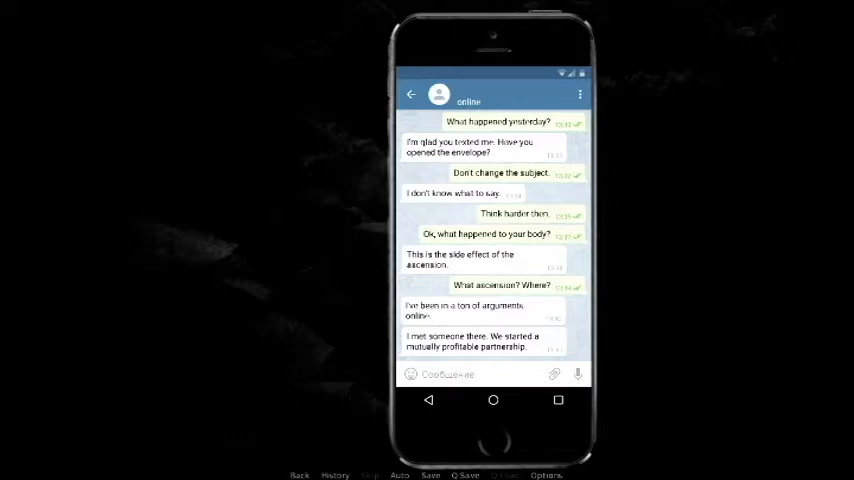
{"action": "key", "text": "space"}
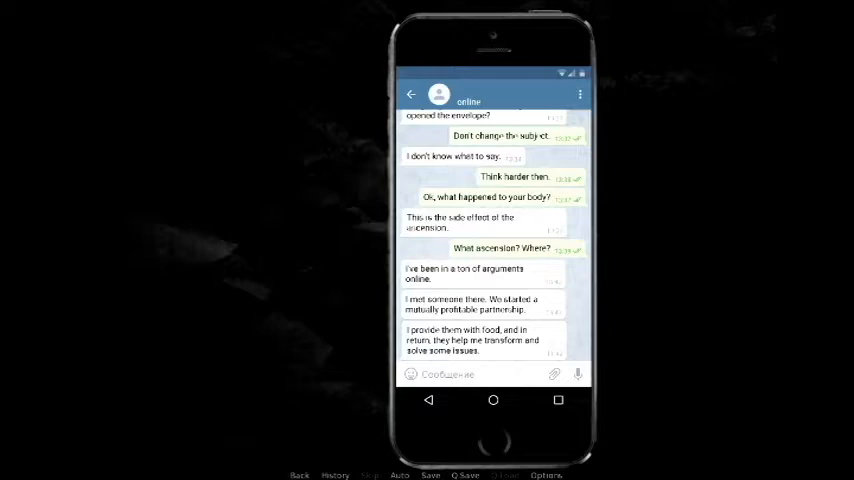
{"action": "key", "text": "space"}
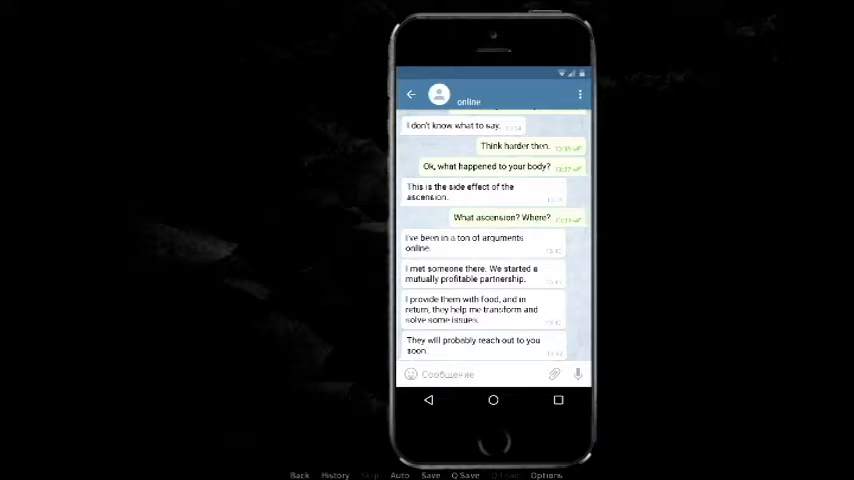
{"action": "key", "text": "space"}
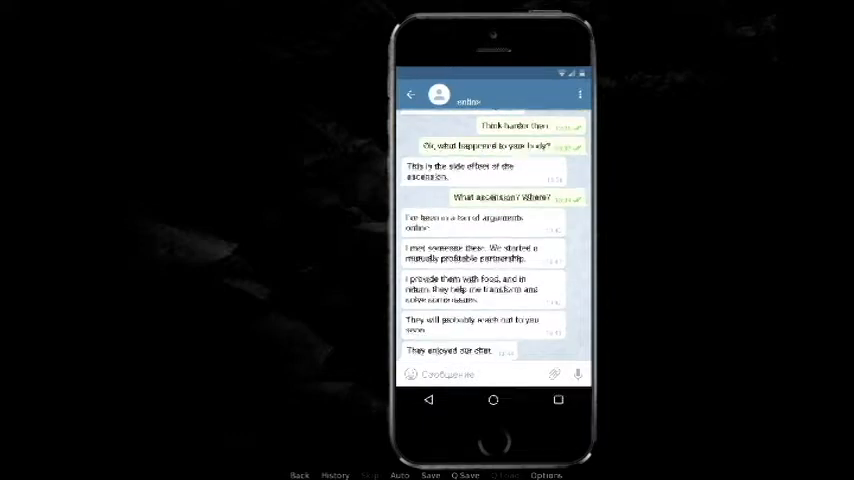
{"action": "key", "text": "space"}
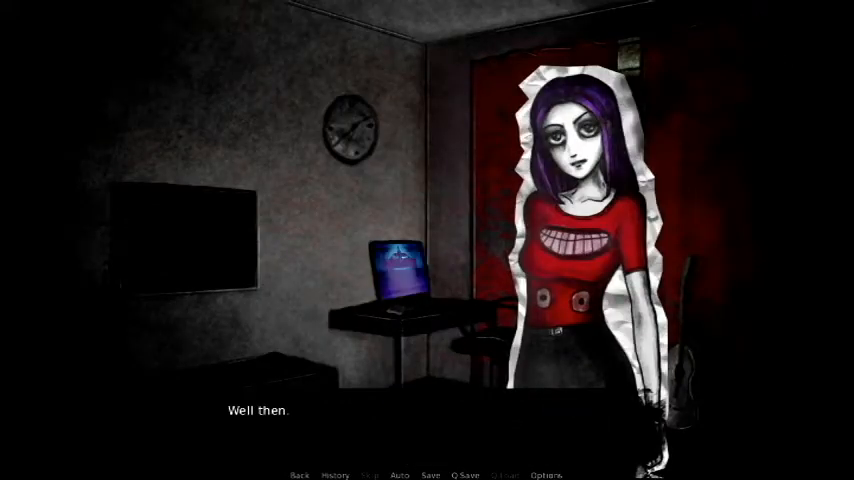
{"action": "key", "text": "space"}
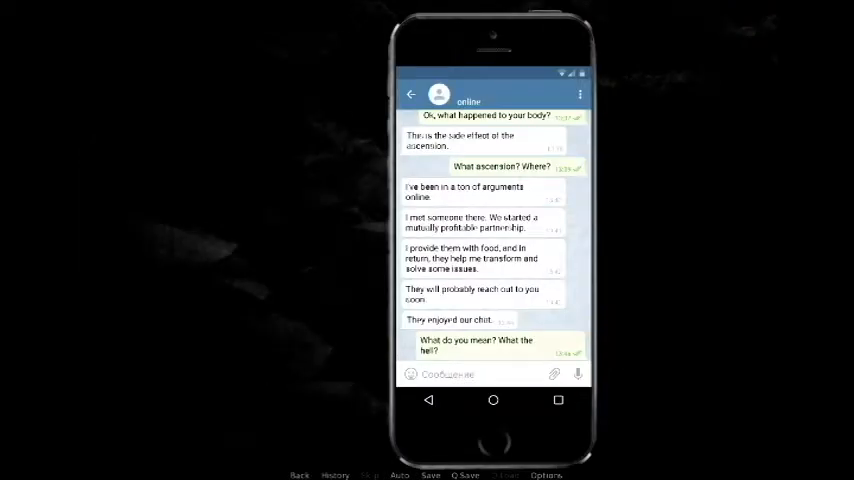
Reveal his texts on gratitude, parents, family money, the envelope, the ascension wish and 'Believe in the net'.
{"action": "key", "text": "space"}
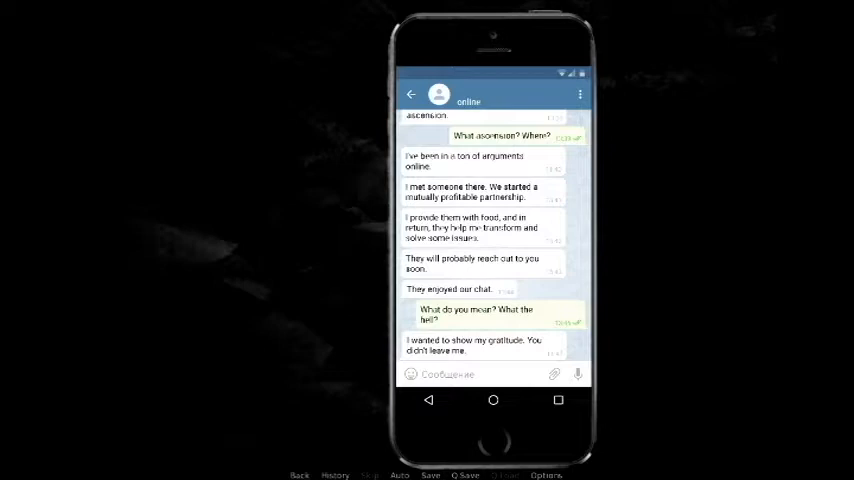
{"action": "key", "text": "space"}
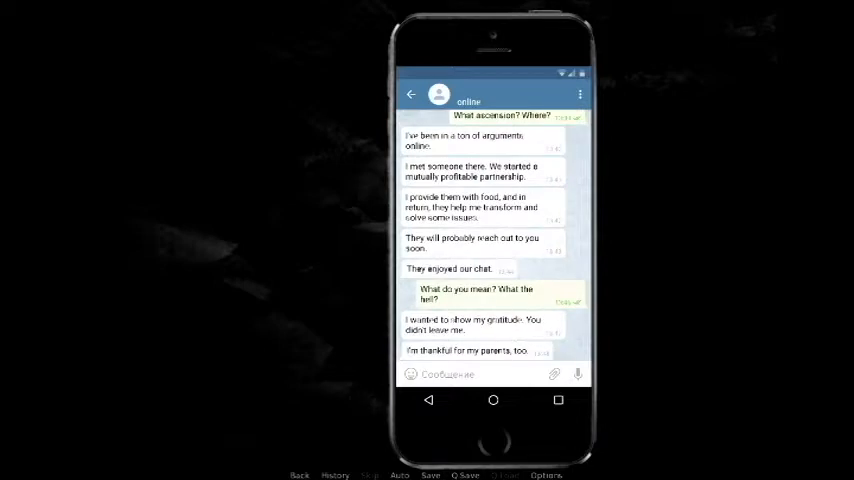
{"action": "key", "text": "space"}
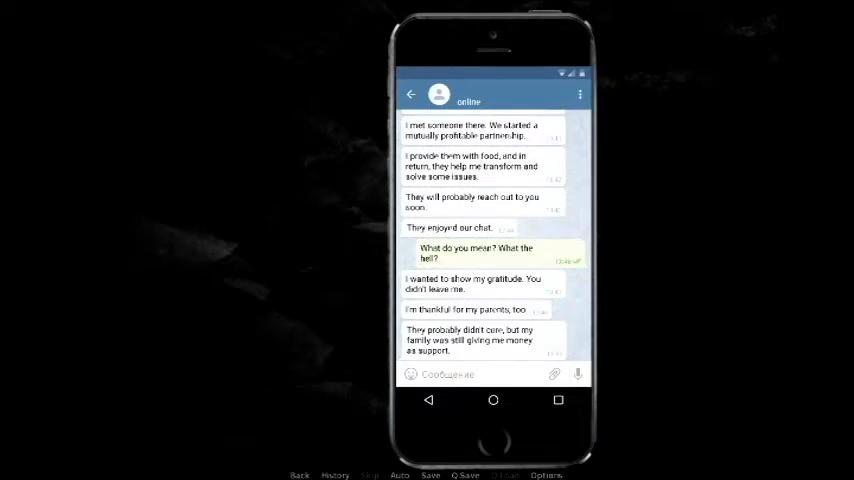
{"action": "key", "text": "space"}
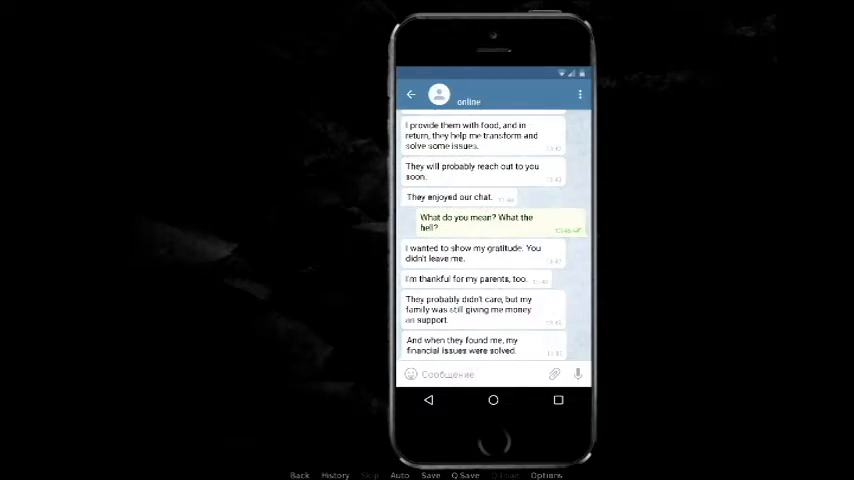
{"action": "key", "text": "space"}
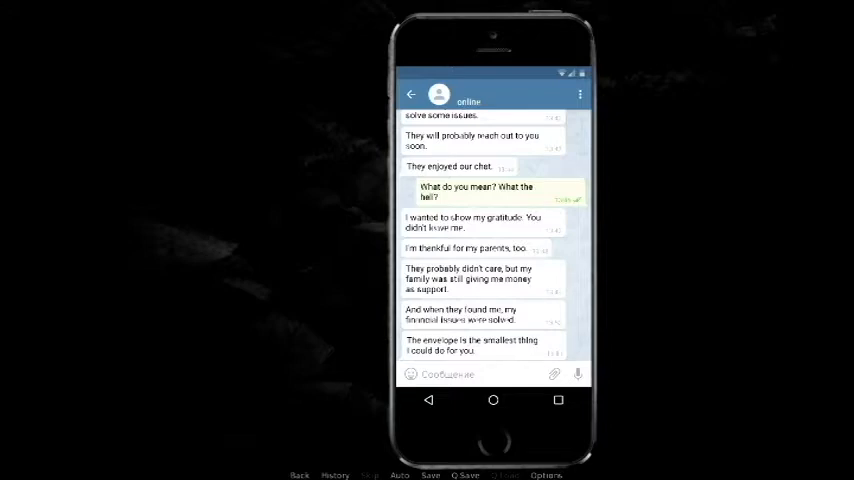
{"action": "key", "text": "space"}
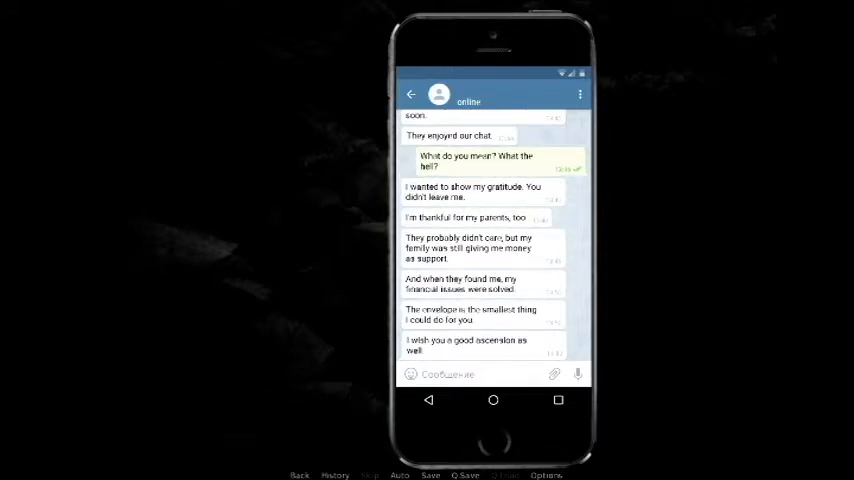
{"action": "key", "text": "space"}
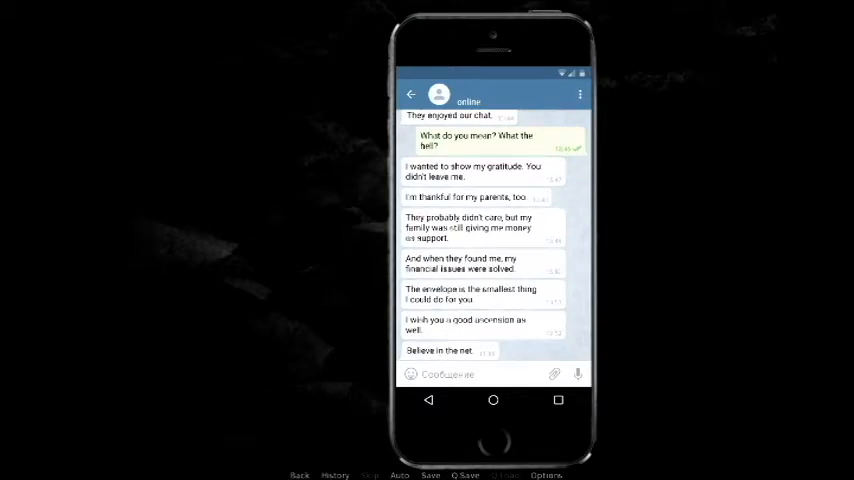
Show her reaction in the room and return to the chat with 'You're not leaving, are you?'.
{"action": "key", "text": "space"}
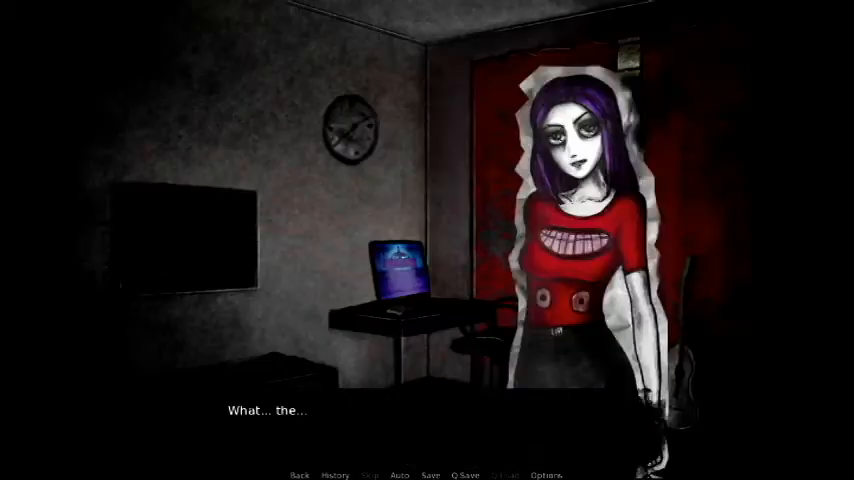
{"action": "key", "text": "space"}
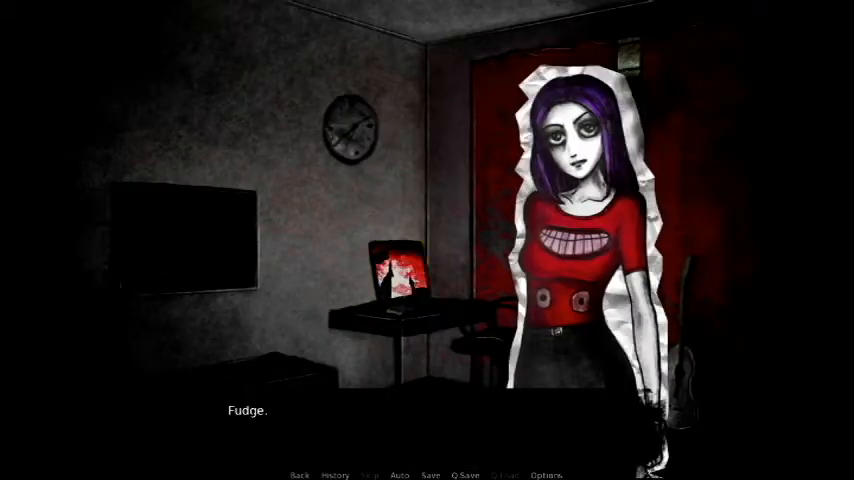
{"action": "key", "text": "space"}
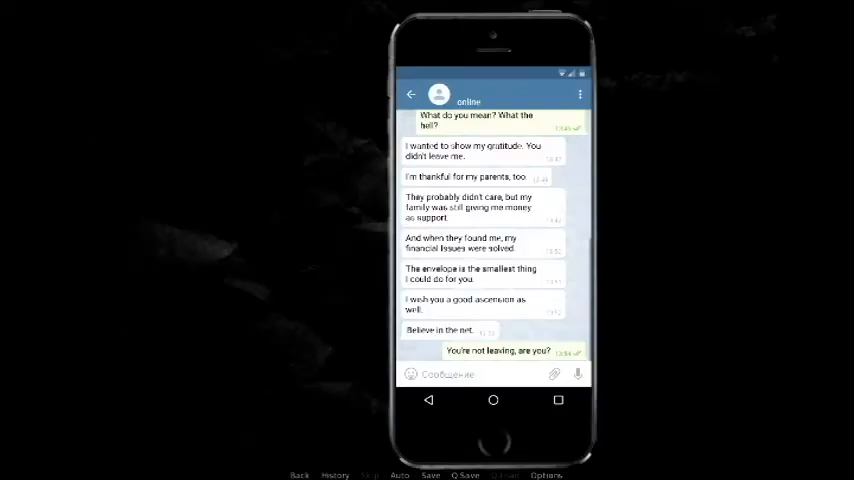
Advance past 'There was no reply.' and 'I'm talking to you!' into the funeral scene.
{"action": "key", "text": "space"}
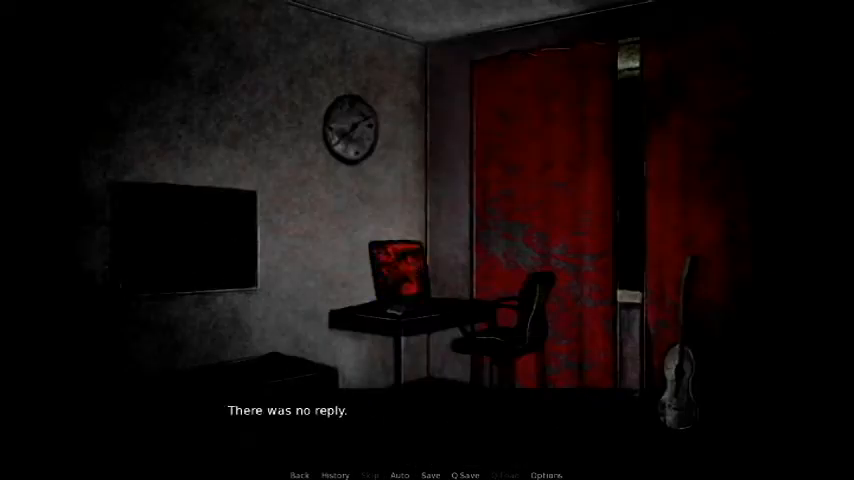
{"action": "key", "text": "space"}
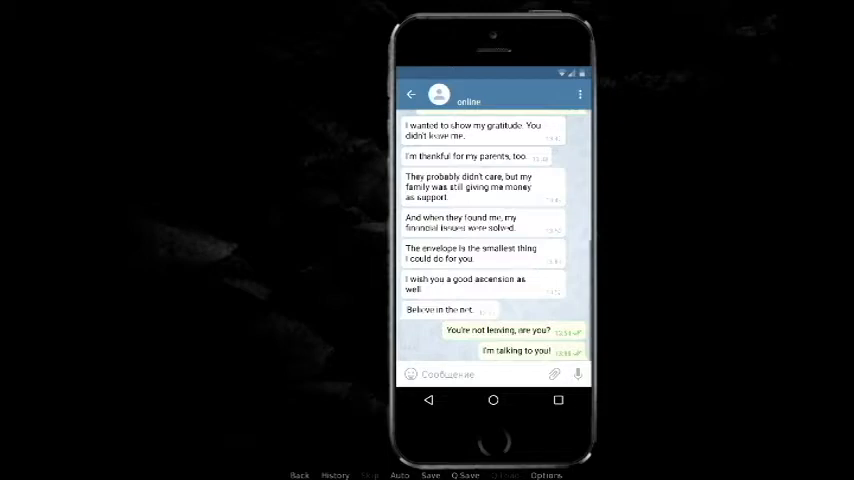
{"action": "key", "text": "space"}
{"action": "key", "text": "space"}
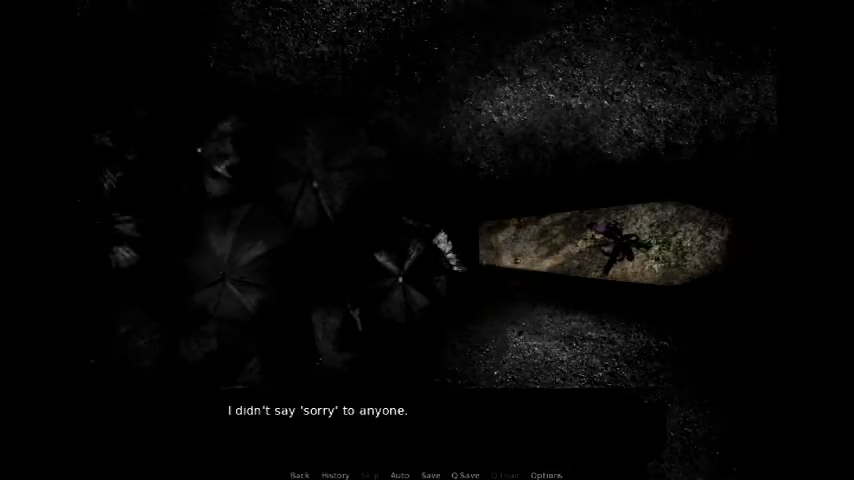
Read the funeral narration about his mother's voice, the prank and the death note.
{"action": "key", "text": "space"}
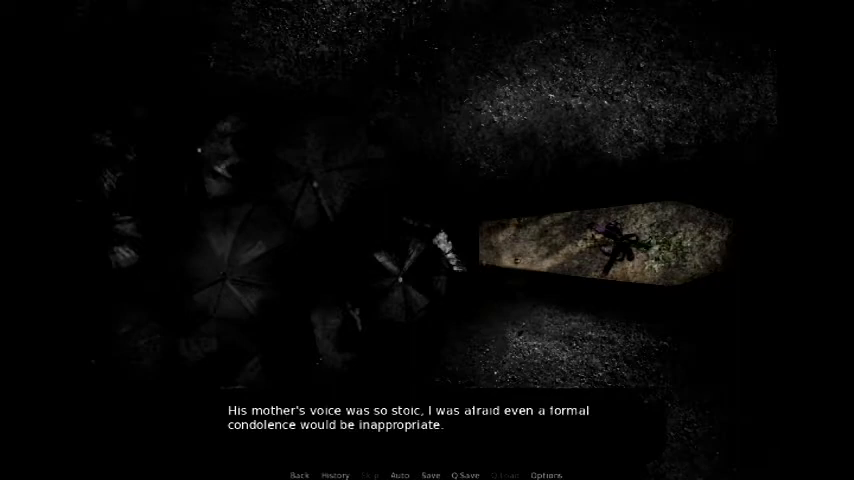
{"action": "key", "text": "space"}
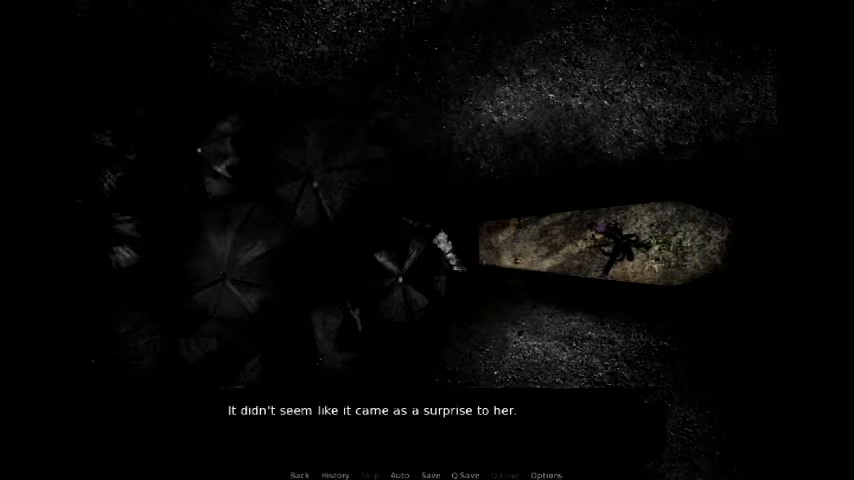
{"action": "key", "text": "space"}
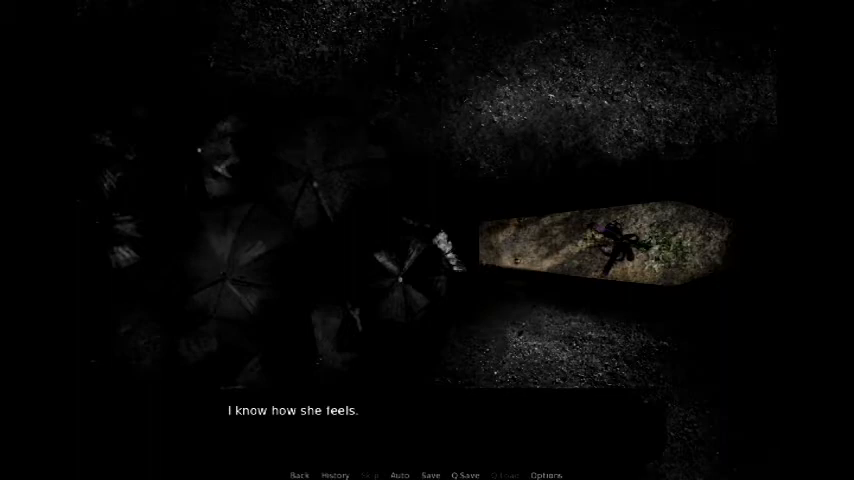
{"action": "key", "text": "space"}
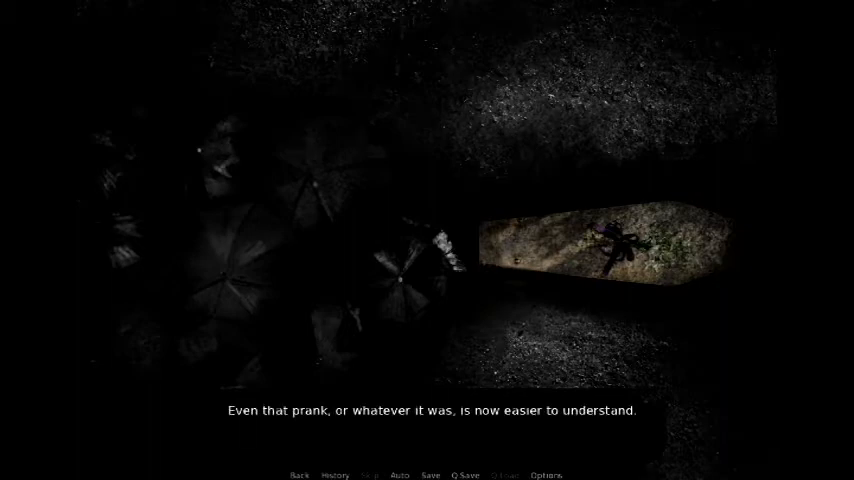
{"action": "key", "text": "space"}
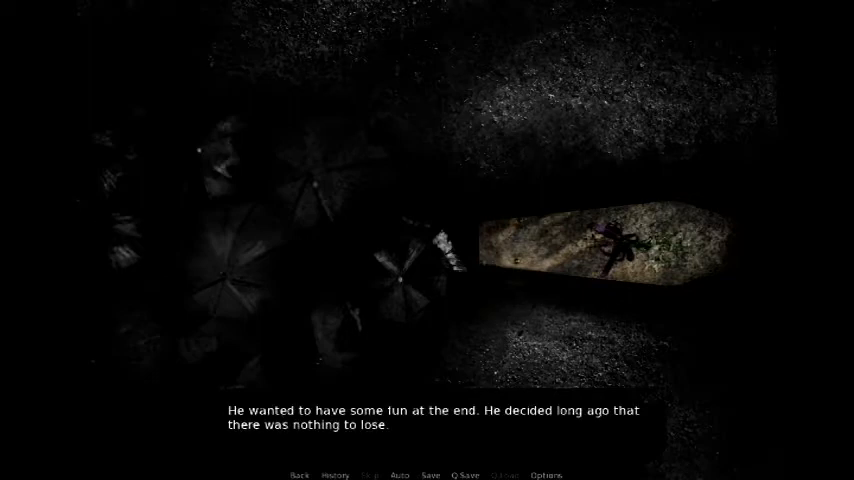
{"action": "key", "text": "space"}
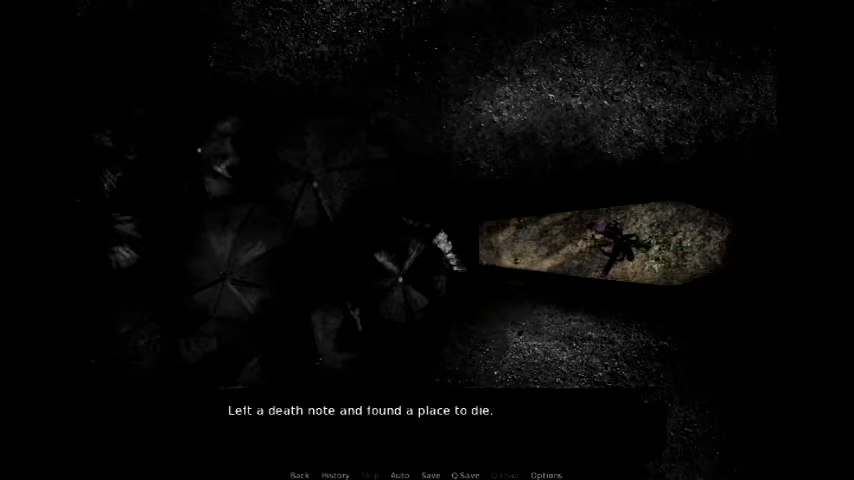
Finish the funeral narration about his dull job and the farewell envelope, returning to the bedroom.
{"action": "key", "text": "space"}
{"action": "key", "text": "space"}
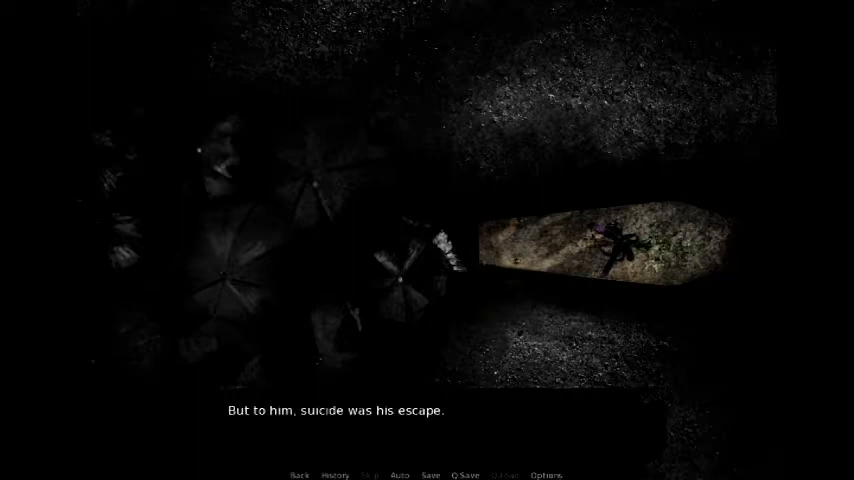
{"action": "key", "text": "space"}
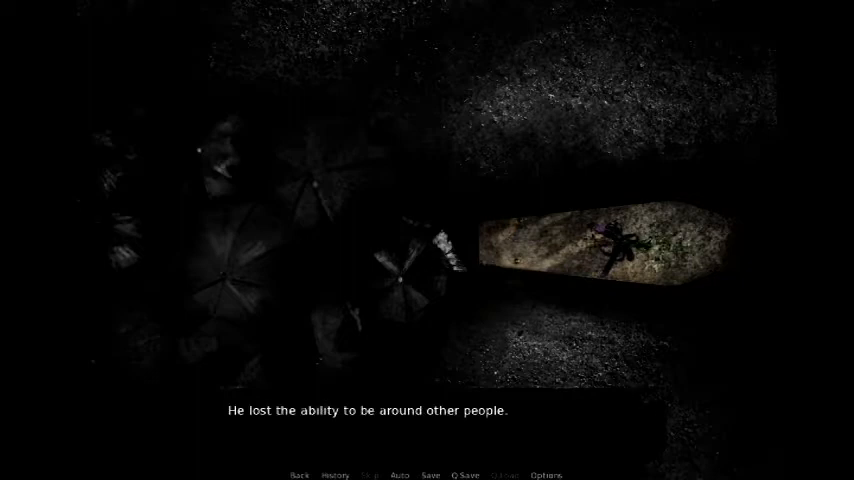
{"action": "key", "text": "space"}
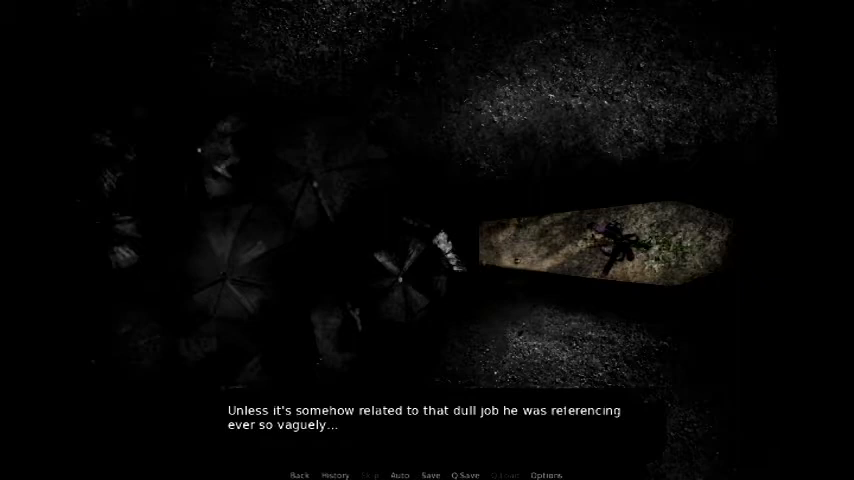
{"action": "key", "text": "space"}
{"action": "key", "text": "space"}
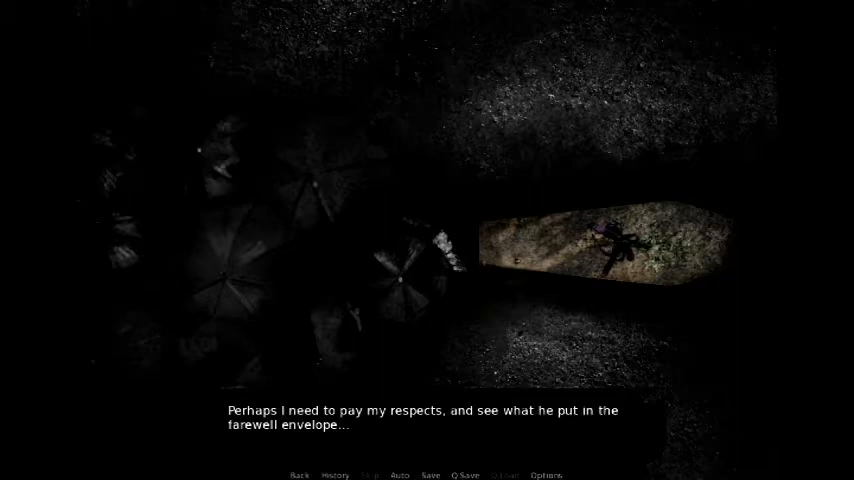
{"action": "key", "text": "space"}
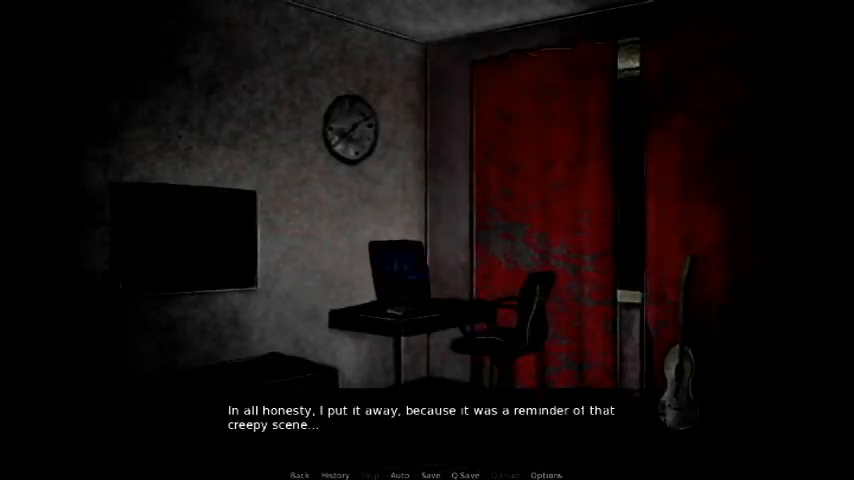
Read the bedroom narration about completion and nostalgia through taking out and opening the envelope.
{"action": "key", "text": "space"}
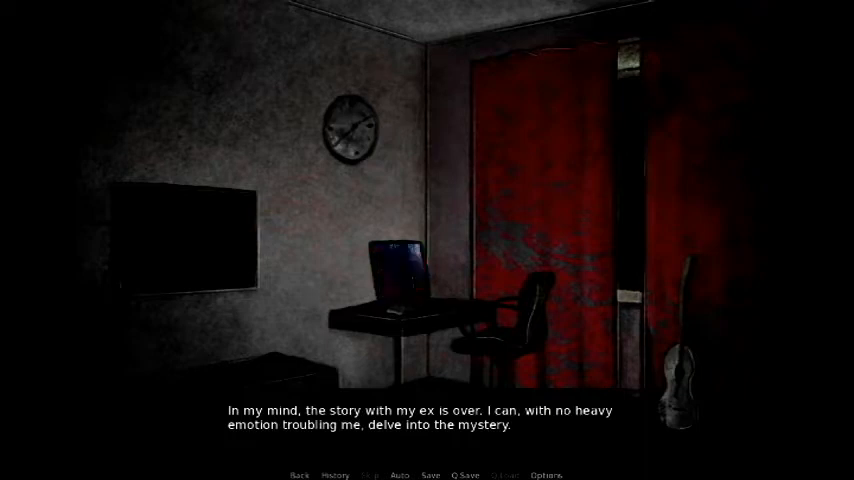
{"action": "key", "text": "space"}
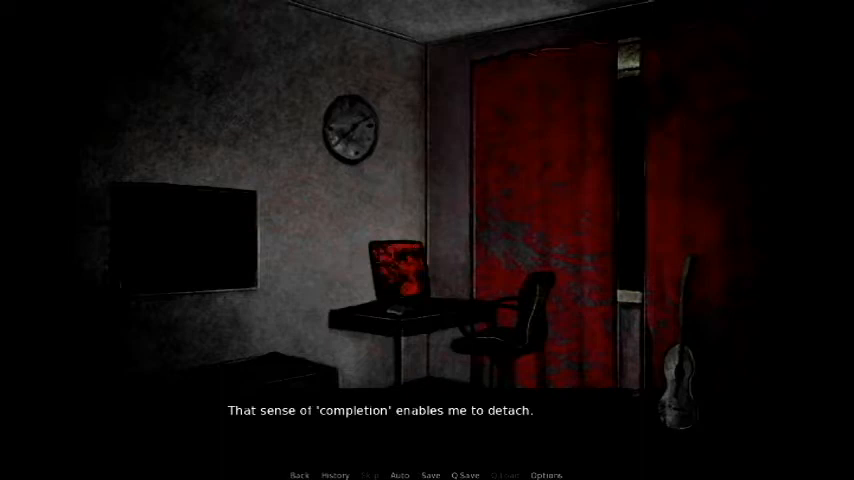
{"action": "key", "text": "space"}
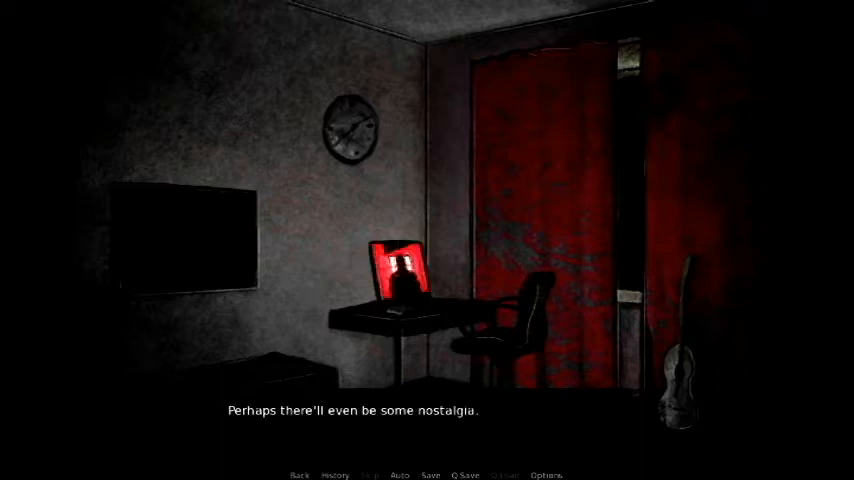
{"action": "key", "text": "space"}
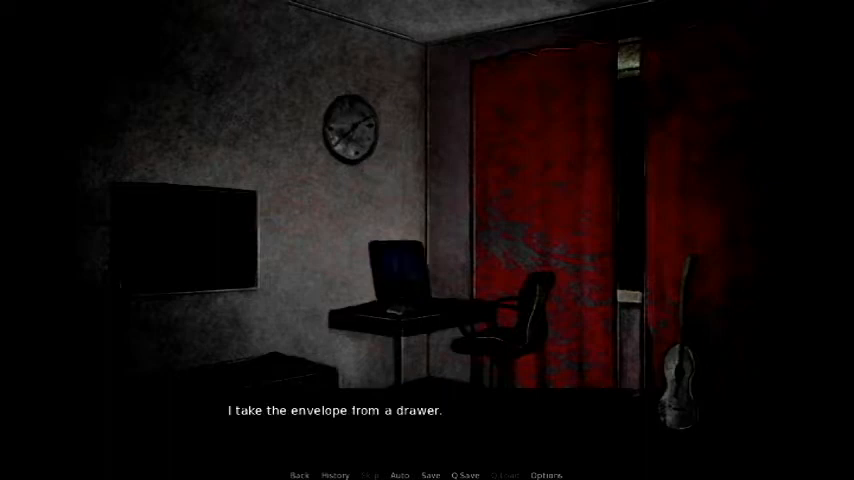
{"action": "key", "text": "space"}
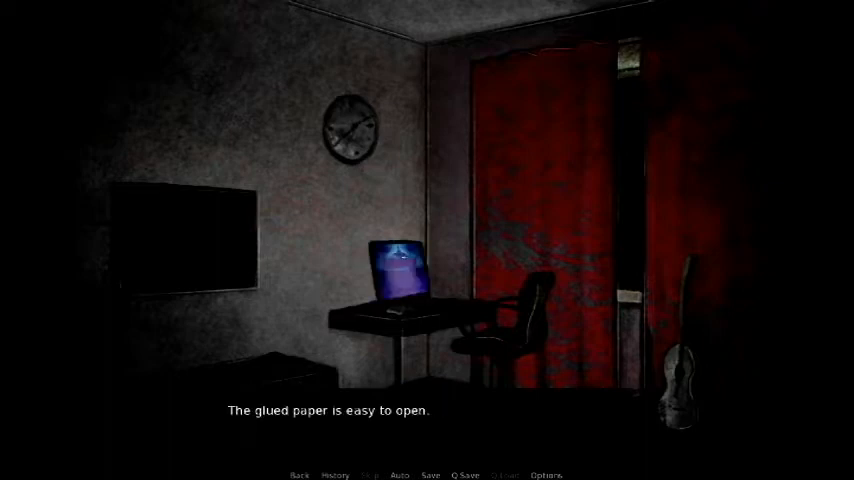
{"action": "key", "text": "space"}
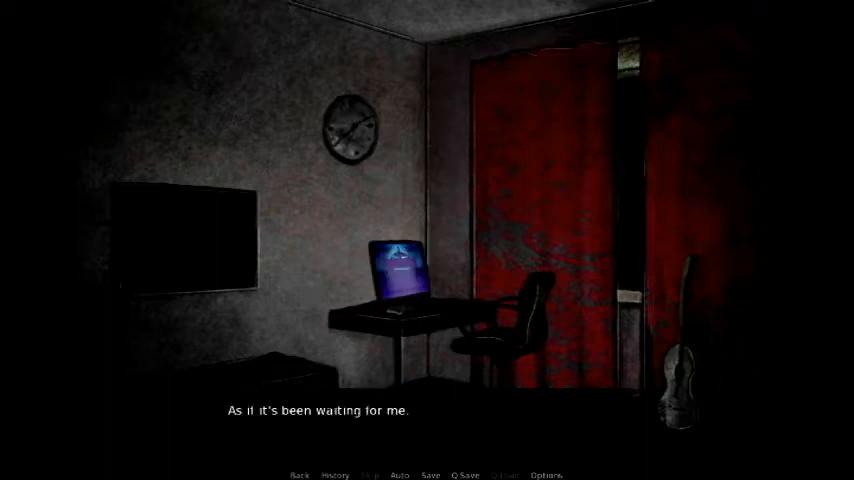
Reveal the €500 notes and smaller sum, then turn the paper over to its back.
{"action": "key", "text": "space"}
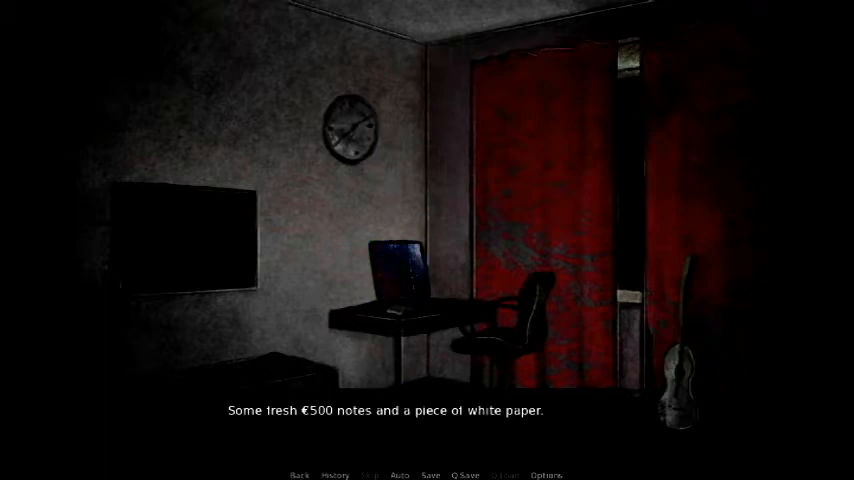
{"action": "key", "text": "space"}
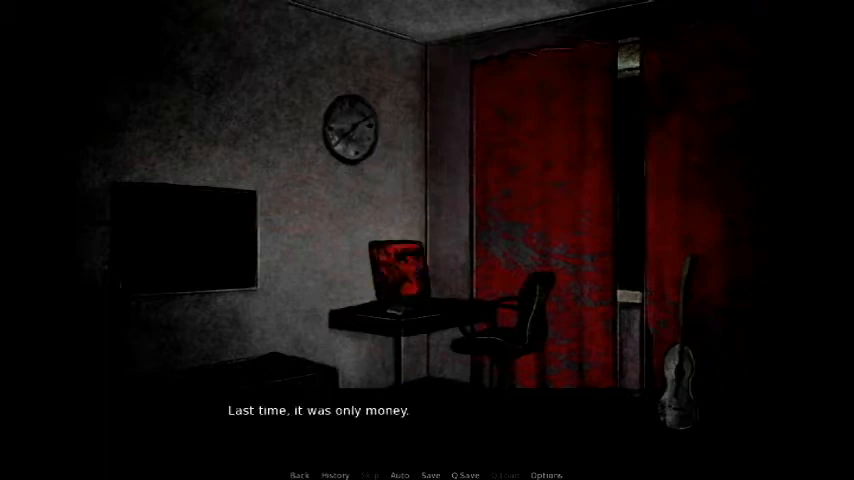
{"action": "key", "text": "space"}
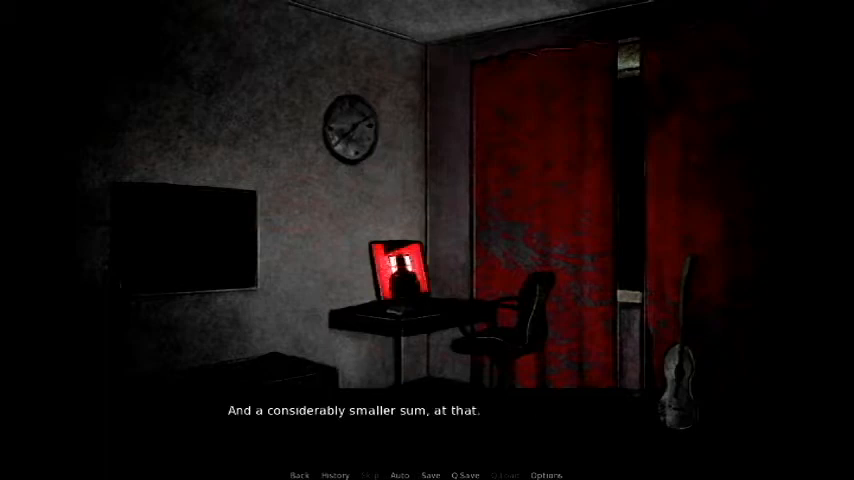
{"action": "key", "text": "space"}
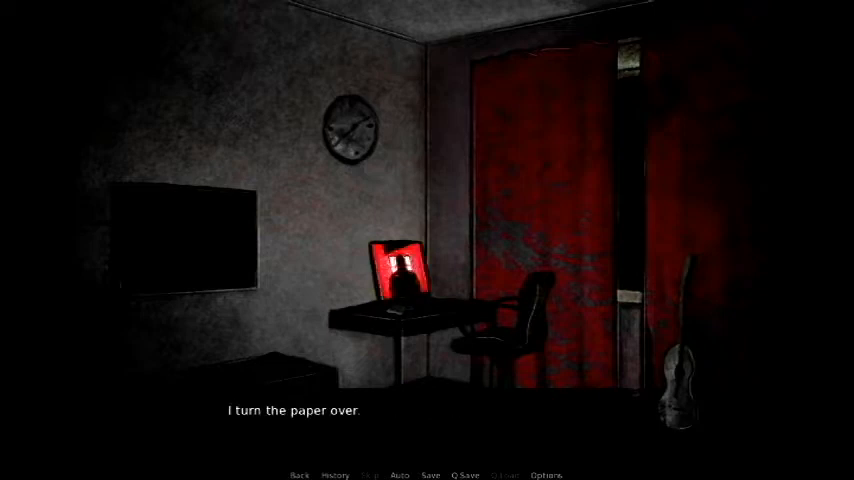
{"action": "key", "text": "space"}
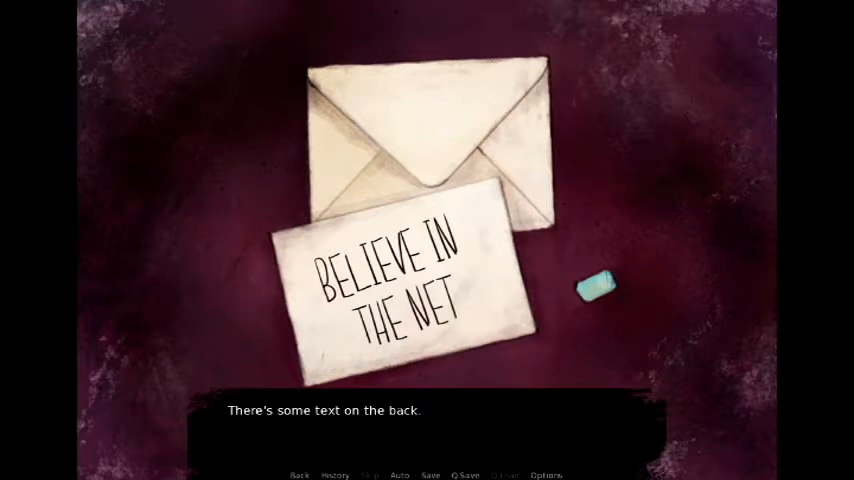
Discover the SIM card under the BELIEVE IN THE NET note, note her free slot, and return to the room.
{"action": "key", "text": "space"}
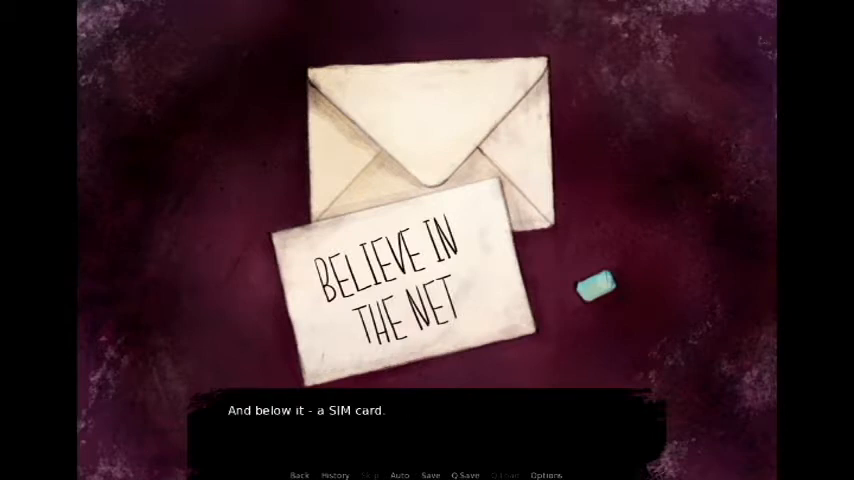
{"action": "key", "text": "space"}
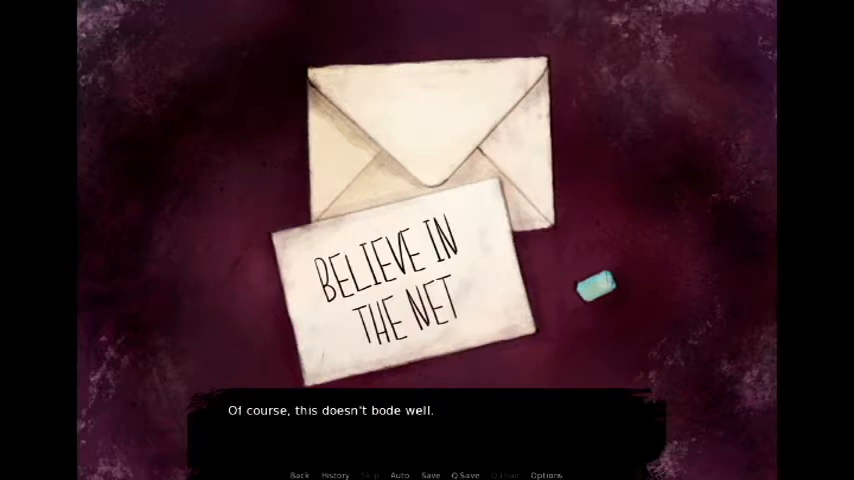
{"action": "key", "text": "space"}
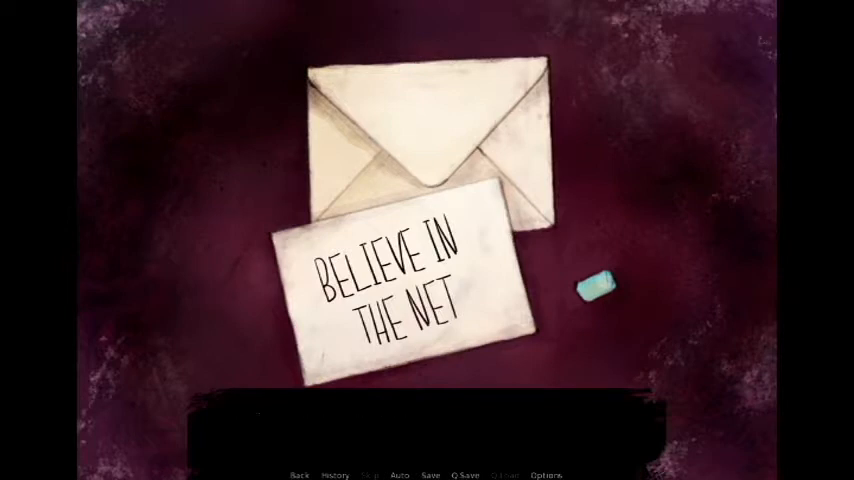
{"action": "key", "text": "space"}
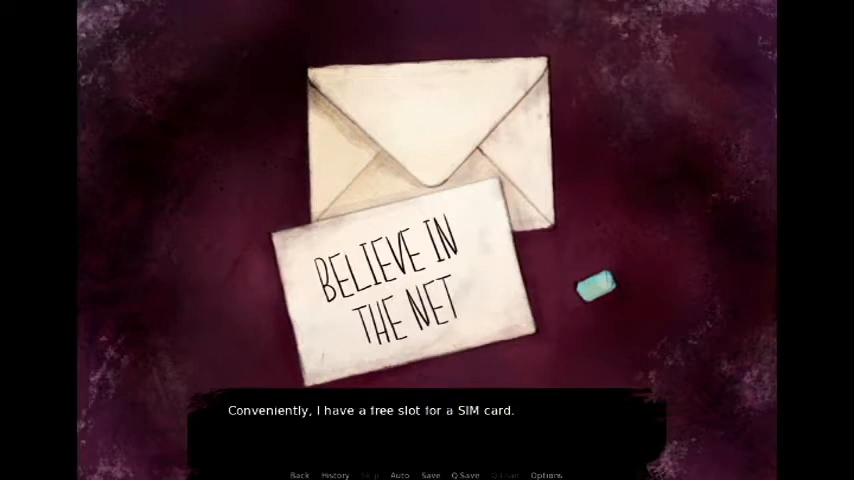
{"action": "key", "text": "space"}
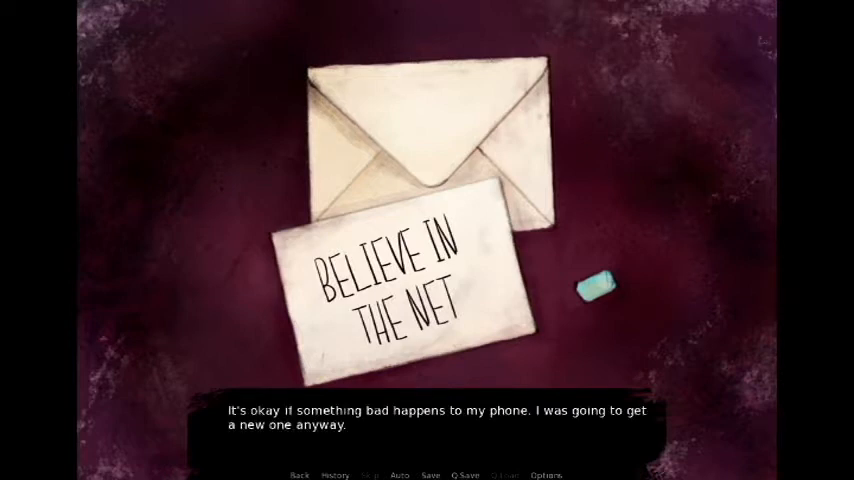
{"action": "key", "text": "space"}
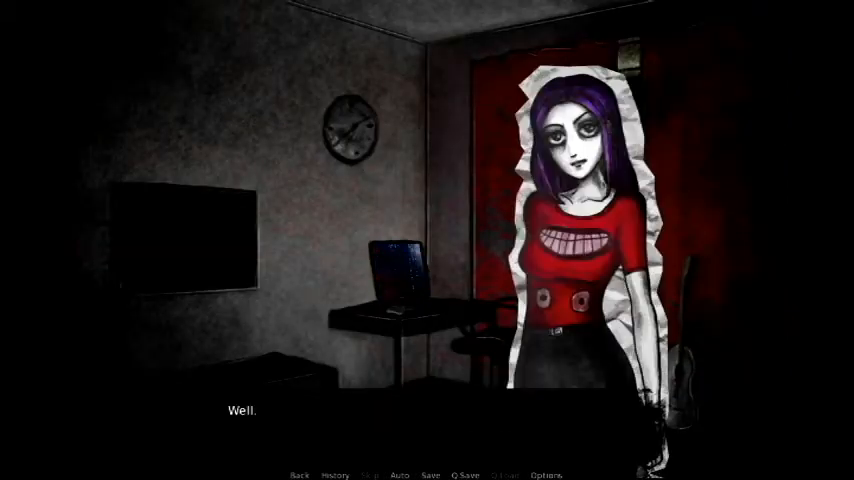
Insert the SIM card, see the EFOODNET provider name and dismiss it as viral marketing.
{"action": "key", "text": "space"}
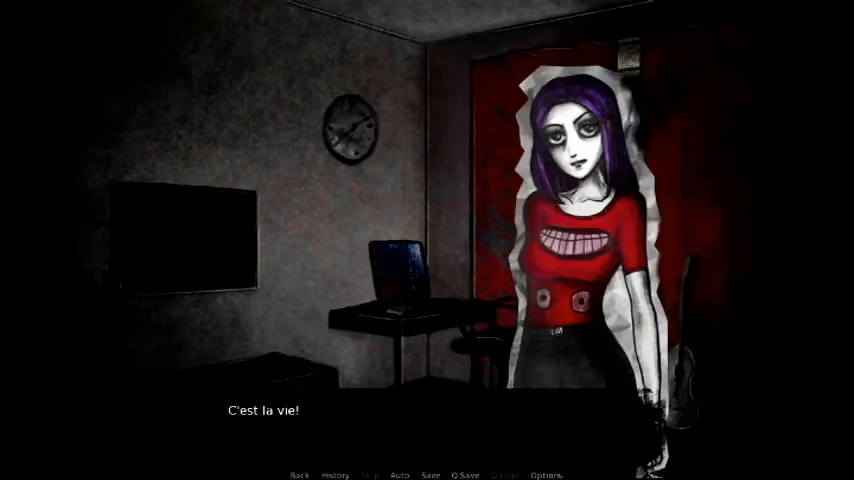
{"action": "key", "text": "space"}
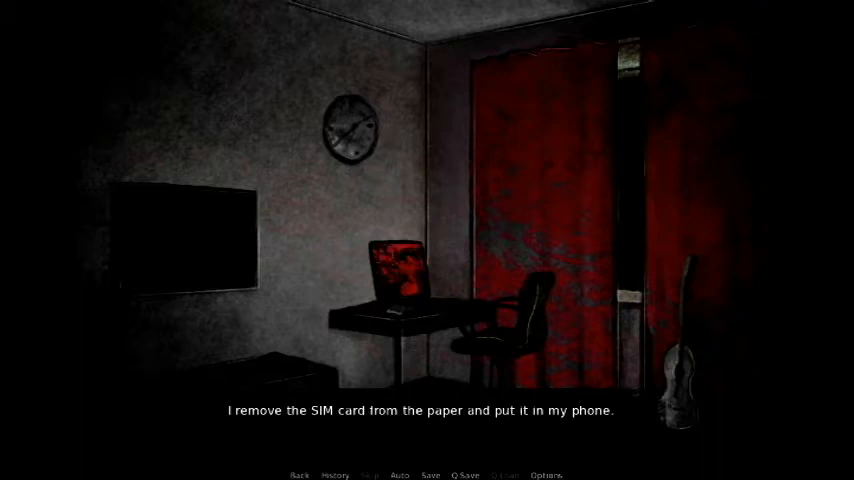
{"action": "key", "text": "space"}
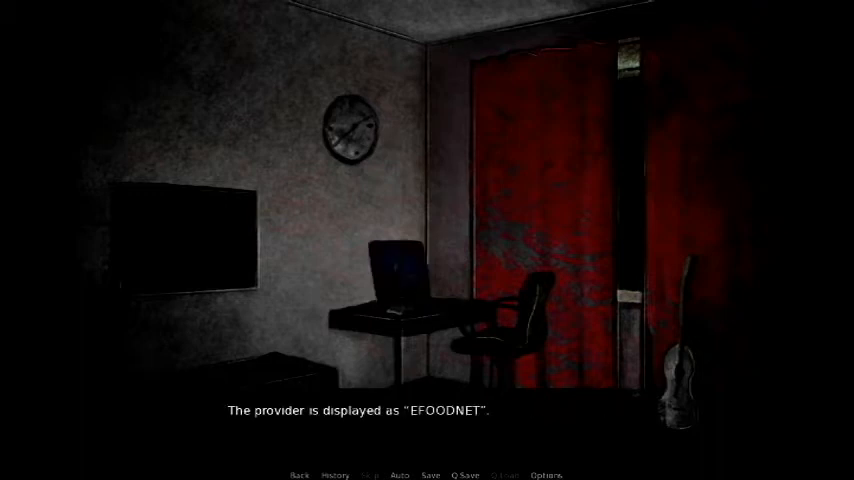
{"action": "key", "text": "space"}
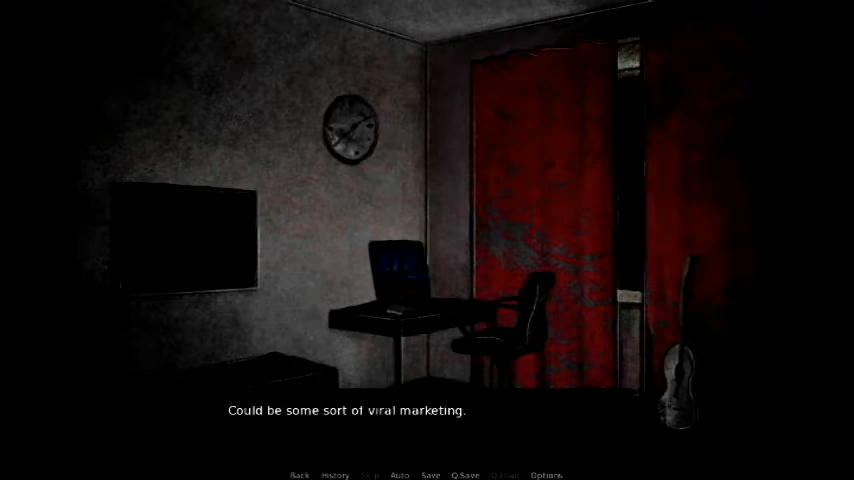
{"action": "key", "text": "space"}
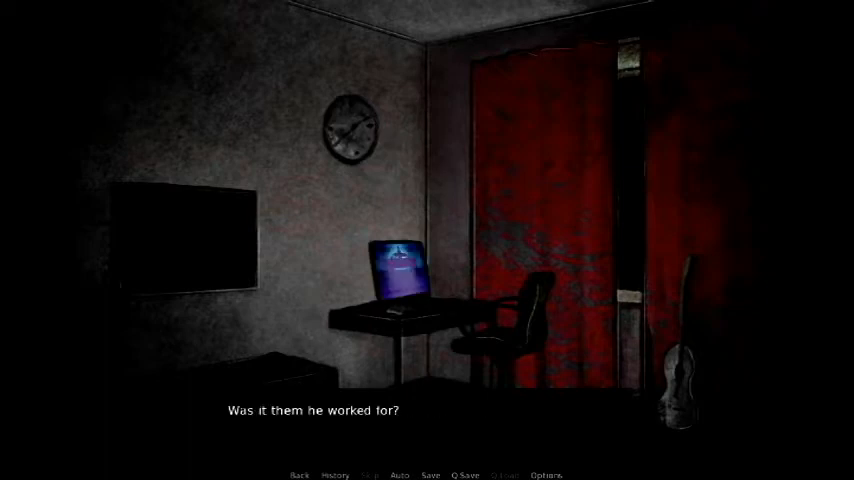
Try the *100# code, find nothing bad happens, put the phone away and go on the PC.
{"action": "key", "text": "space"}
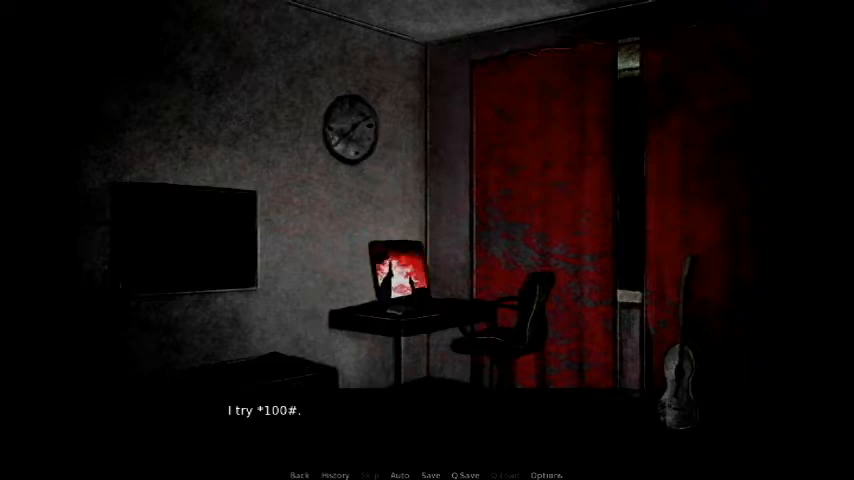
{"action": "key", "text": "space"}
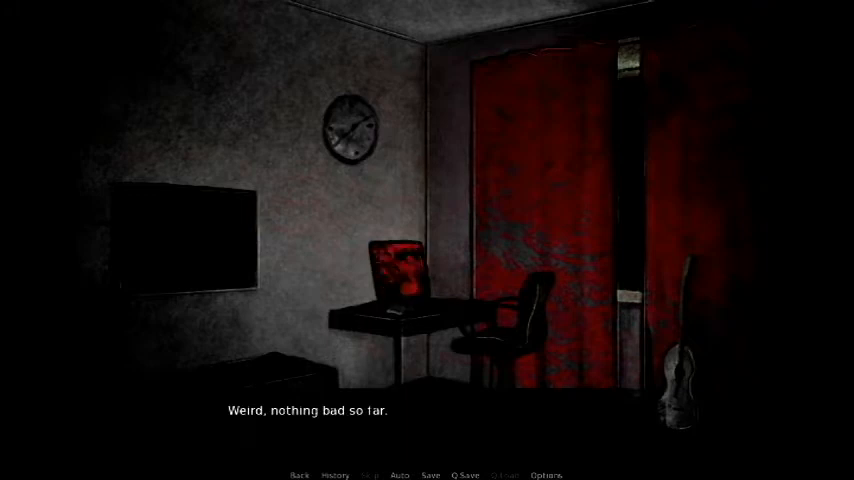
{"action": "key", "text": "space"}
{"action": "key", "text": "space"}
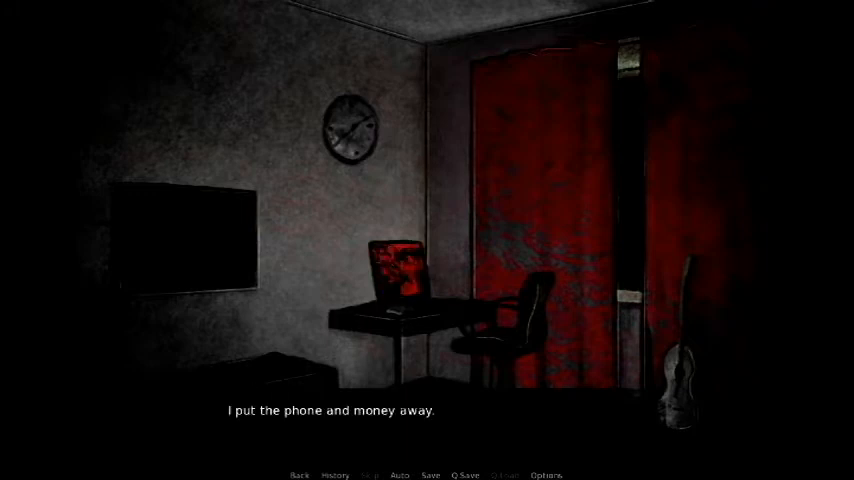
{"action": "key", "text": "space"}
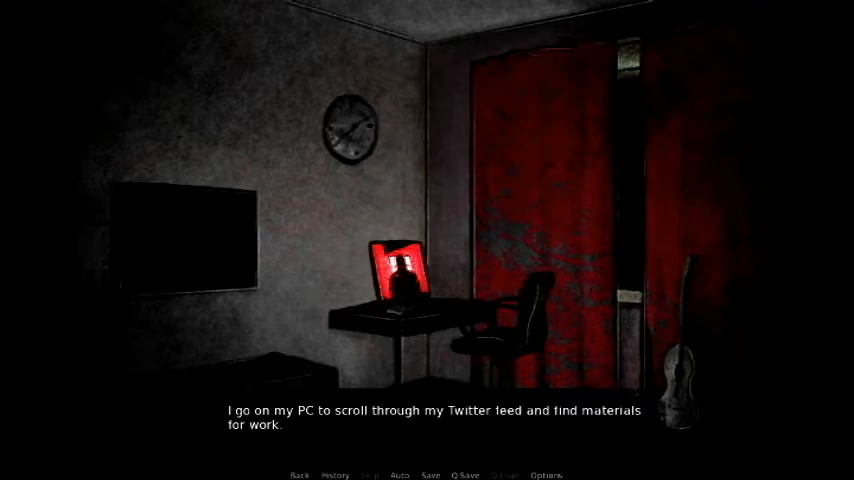
{"action": "key", "text": "space"}
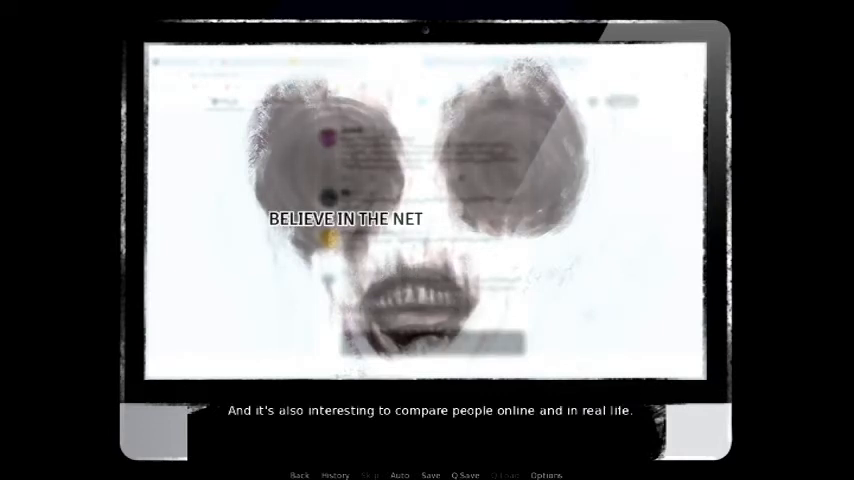
Advance through the screen's messages, including THIS IS OUR KINGDOM, until she unplugs the PC.
{"action": "key", "text": "space"}
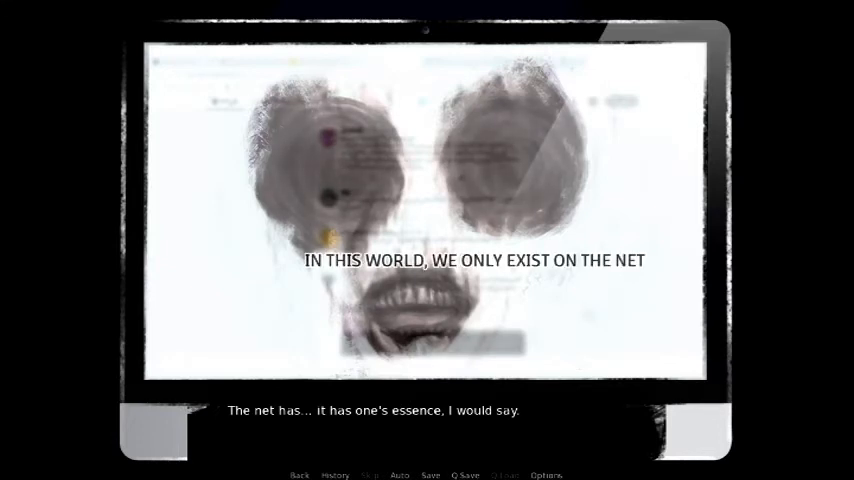
{"action": "key", "text": "space"}
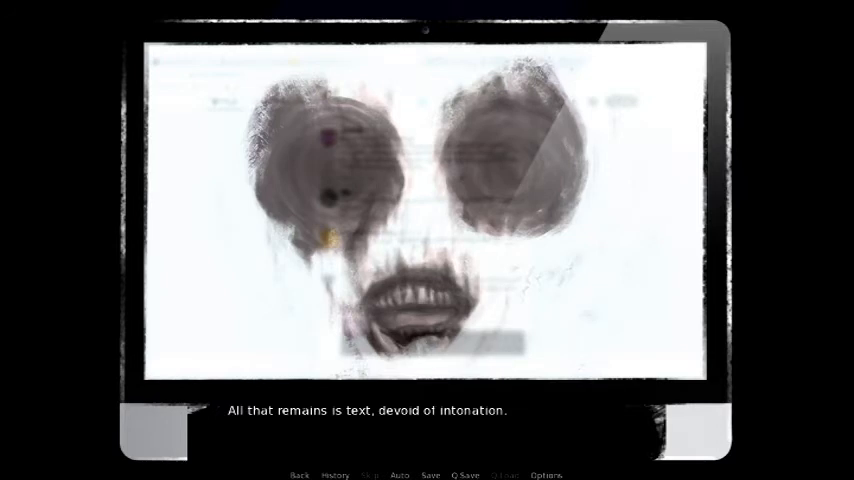
{"action": "key", "text": "space"}
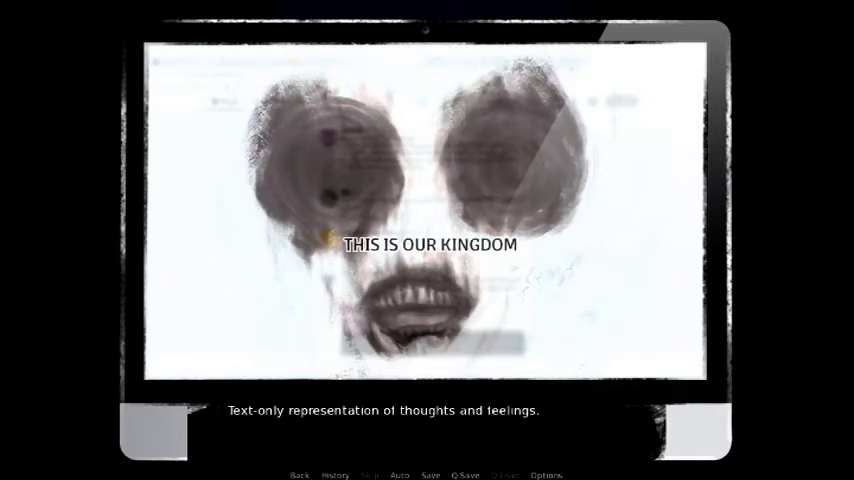
{"action": "key", "text": "space"}
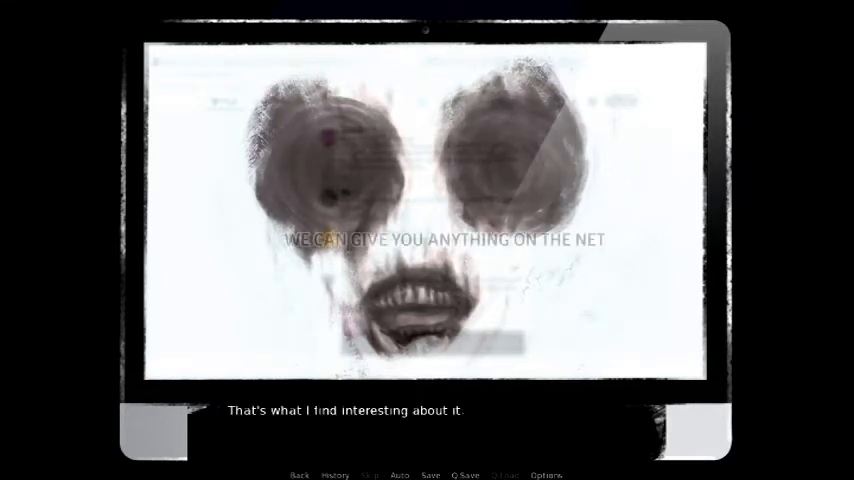
{"action": "key", "text": "space"}
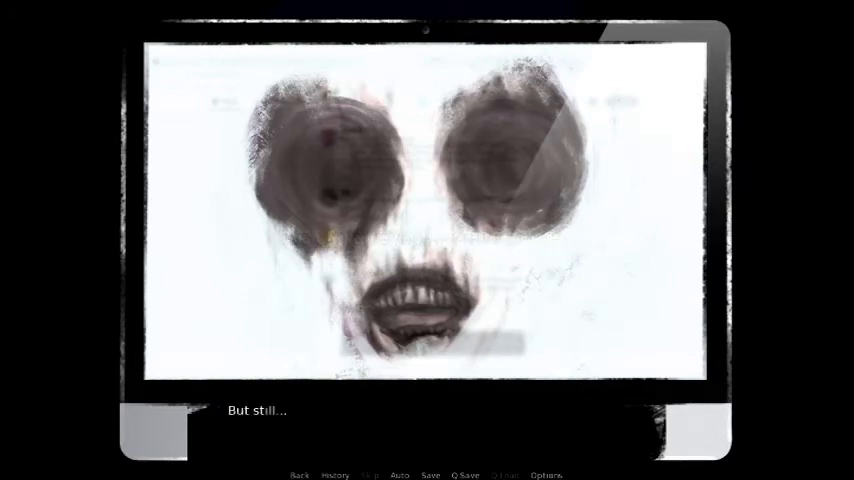
{"action": "key", "text": "space"}
{"action": "key", "text": "space"}
{"action": "key", "text": "space"}
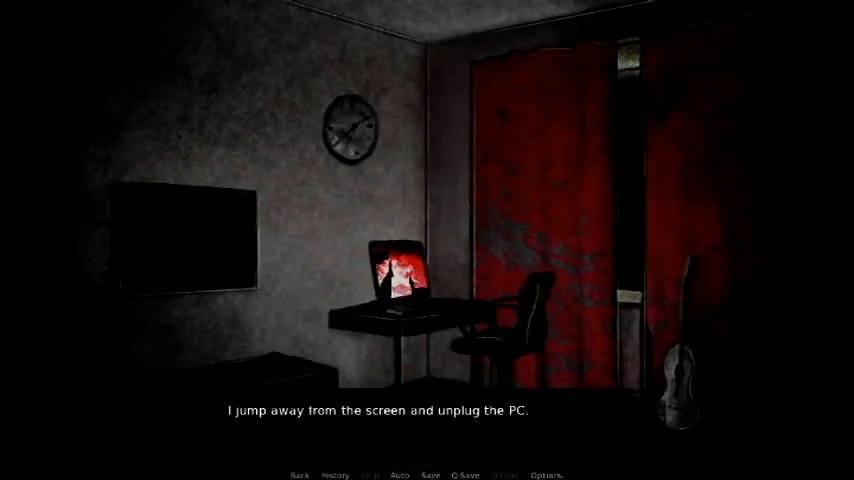
Advance from unplugging the PC to glimpsing her ghoulish reflection and screaming.
{"action": "key", "text": "space"}
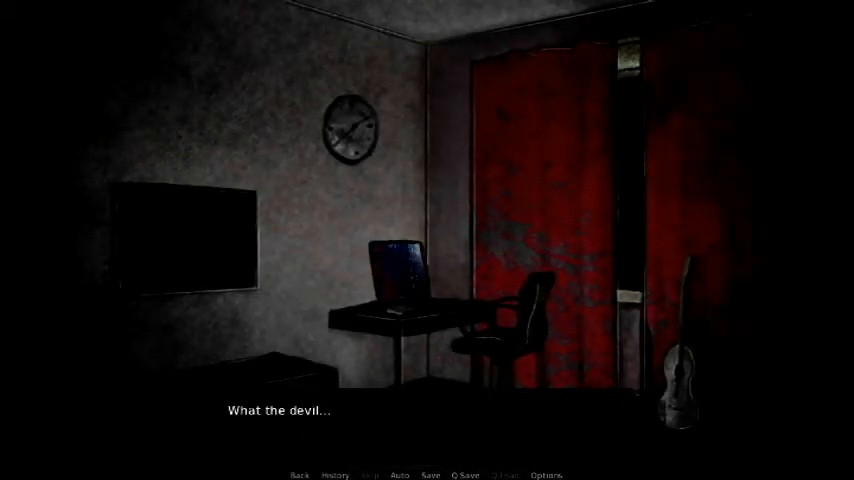
{"action": "key", "text": "space"}
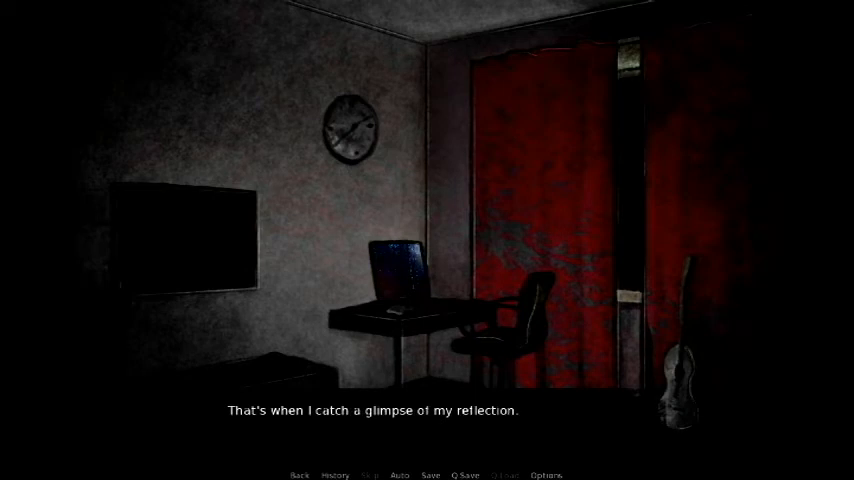
{"action": "key", "text": "space"}
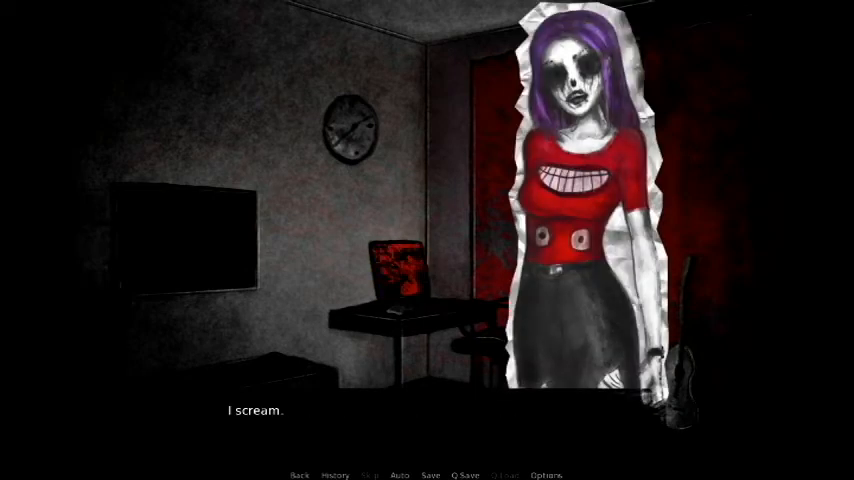